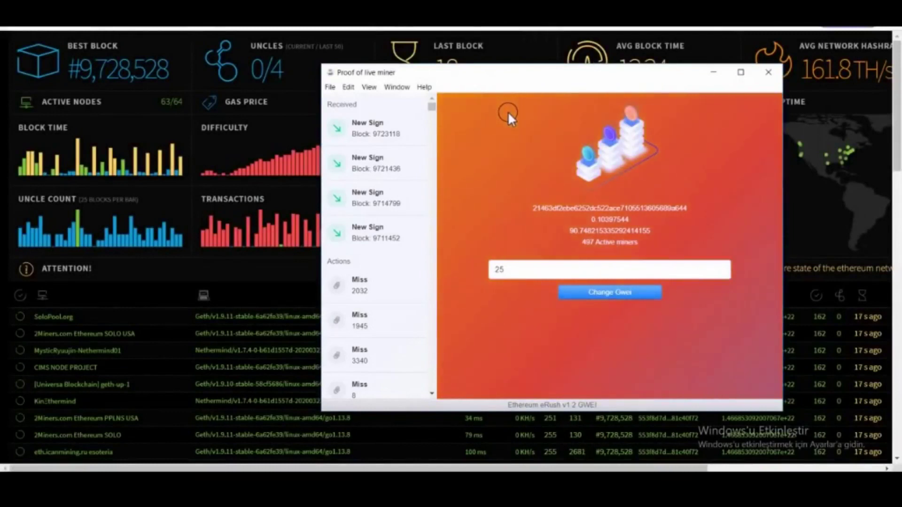
pyautogui.moveTo(536, 73); pyautogui.dragTo(437, 80)
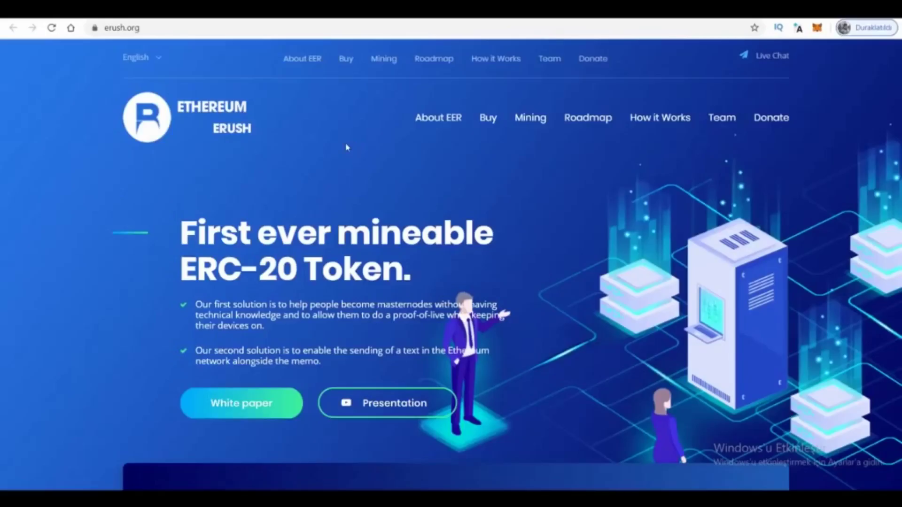
# Play the About EER video on the Ethereum eRush website, mute it and close the player.
pyautogui.scroll(-10, 346, 144)
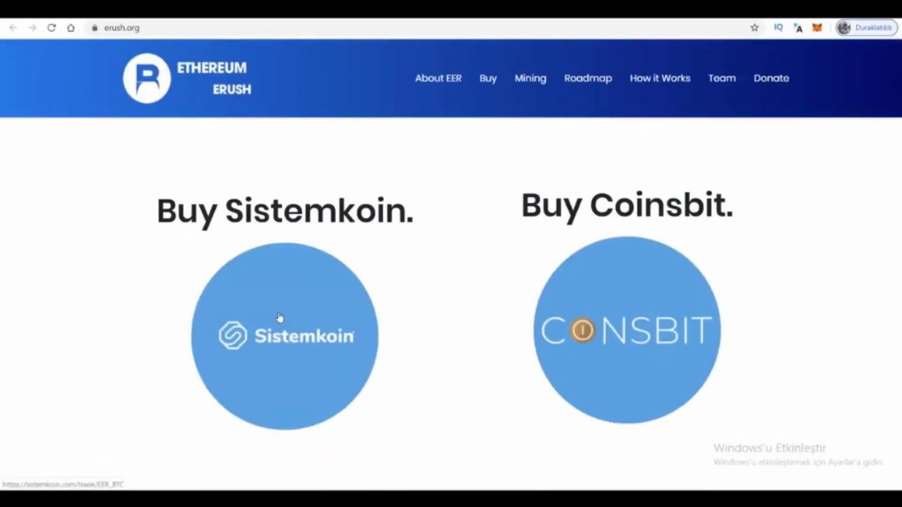
pyautogui.scroll(10, 356, 282)
pyautogui.scroll(-3, 356, 282)
pyautogui.click(196, 263)
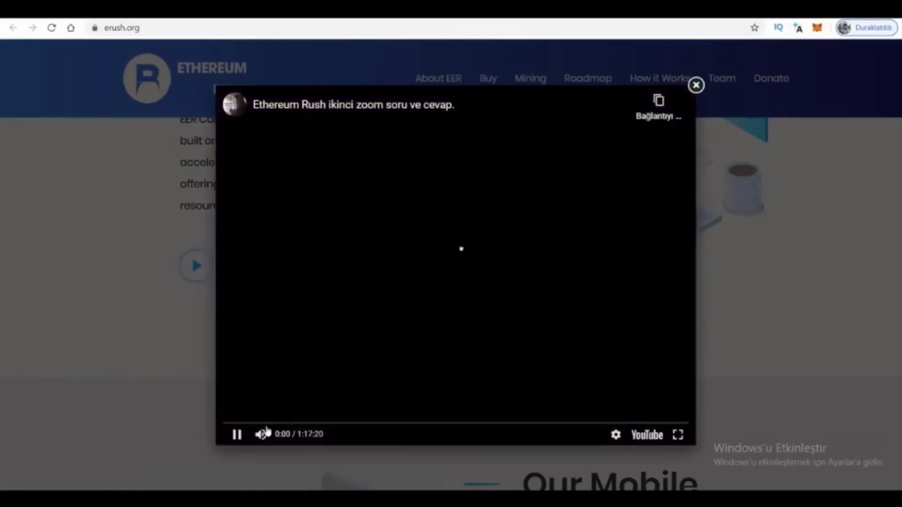
pyautogui.click(262, 434)
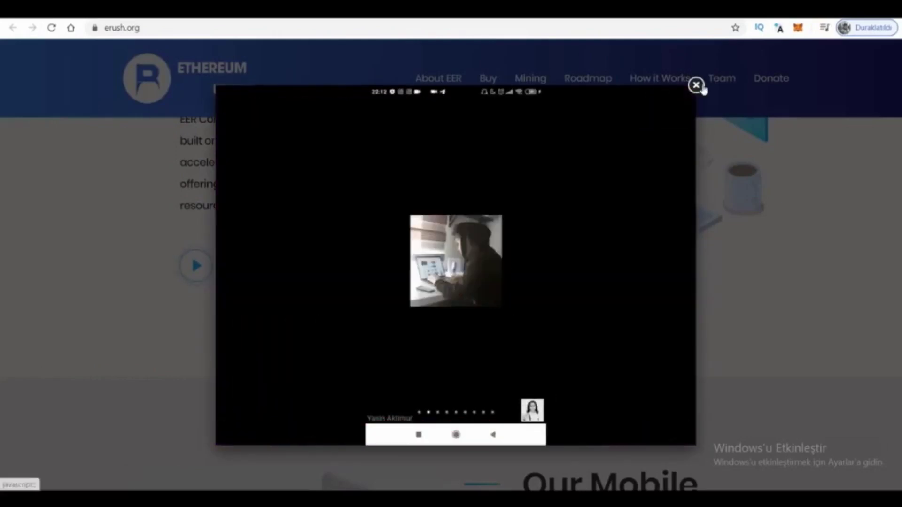
pyautogui.press('Escape')
# Review the rest of the Ethereum eRush homepage, from the token structure and miner download through the team list to the footer.
pyautogui.scroll(-15, 525, 254)
pyautogui.scroll(-20, 281, 299)
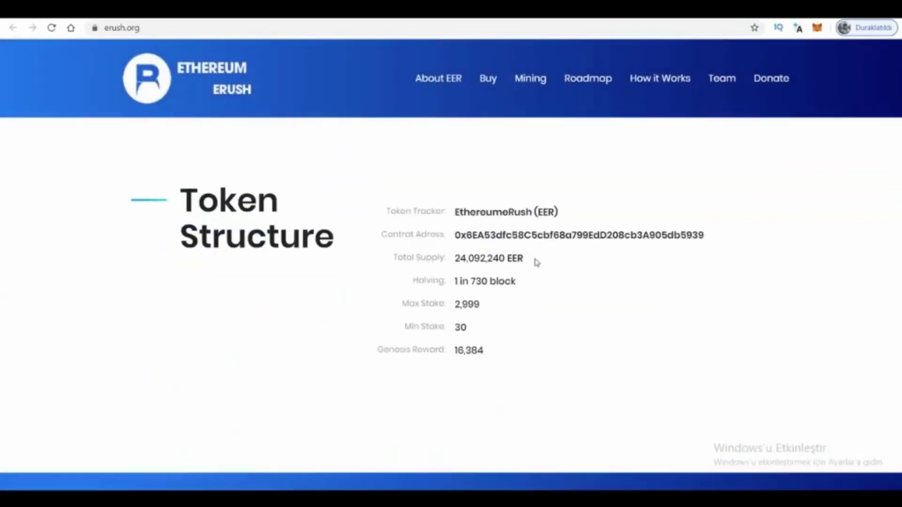
pyautogui.scroll(-14, 598, 318)
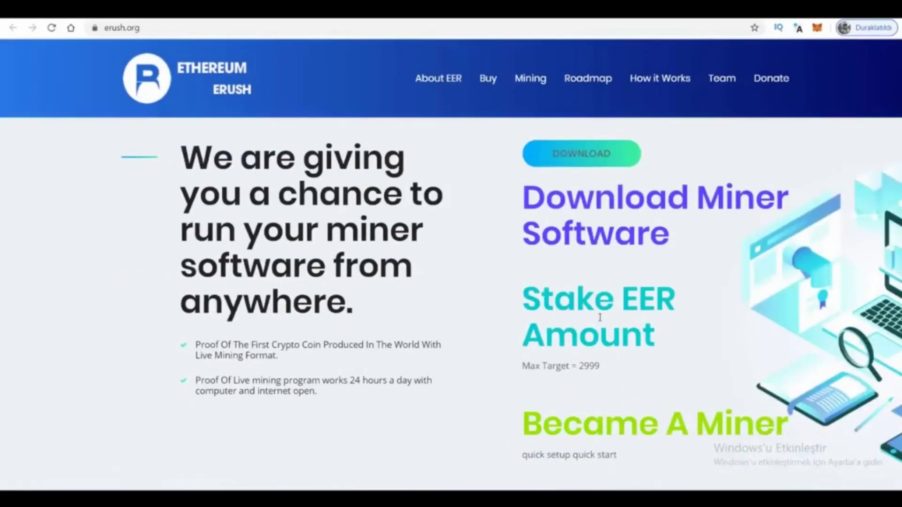
pyautogui.scroll(-12, 630, 340)
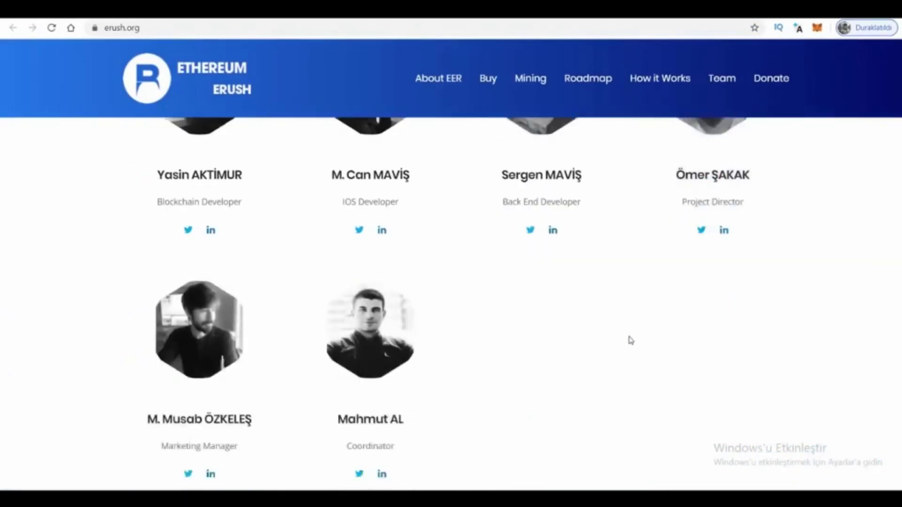
pyautogui.scroll(-6, 566, 283)
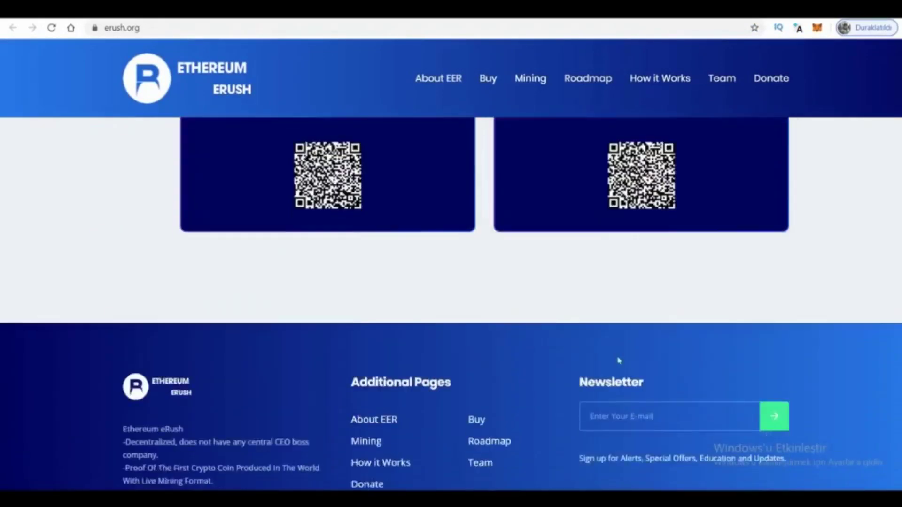
# Visit the website's Buy, Mining, Roadmap and Team sections in turn.
pyautogui.click(488, 79)
pyautogui.click(530, 78)
pyautogui.click(574, 79)
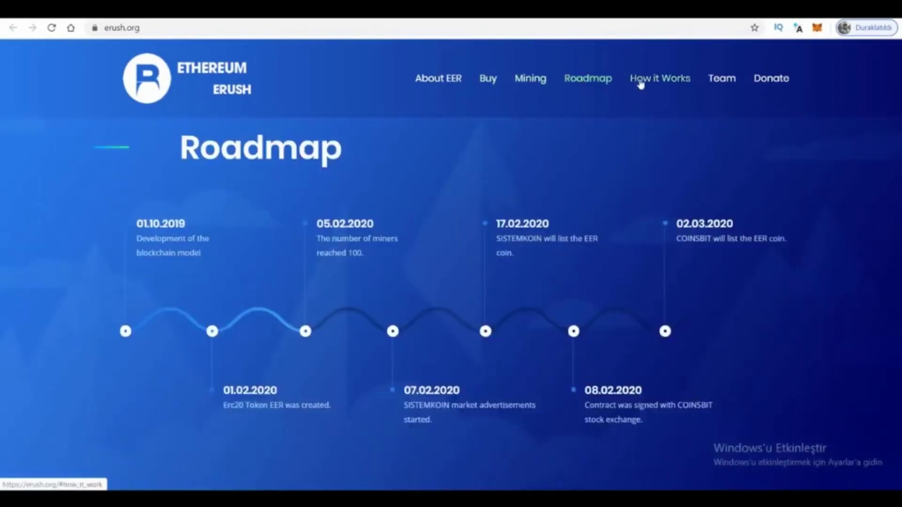
pyautogui.click(724, 81)
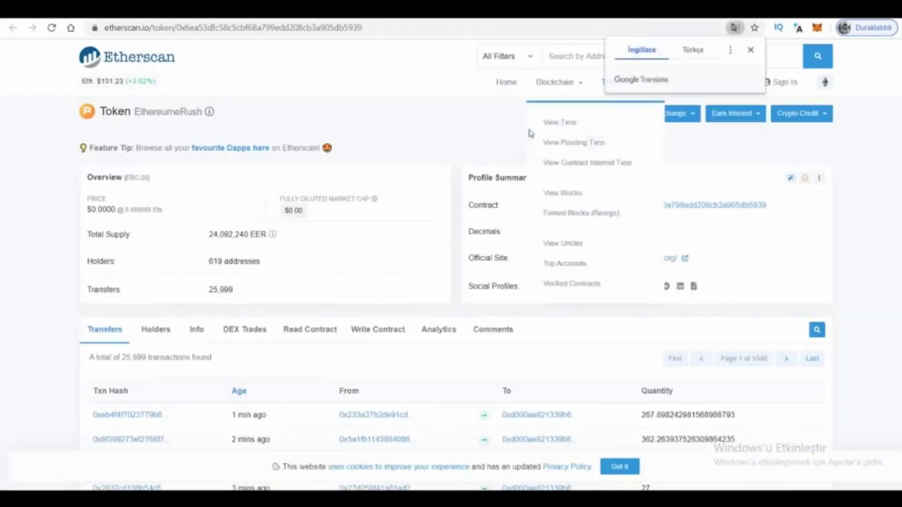
# Switch to the Etherscan page of the EthereumeRush token and look through its overview and transfer list.
pyautogui.scroll(-3, 388, 161)
pyautogui.scroll(-1, 389, 162)
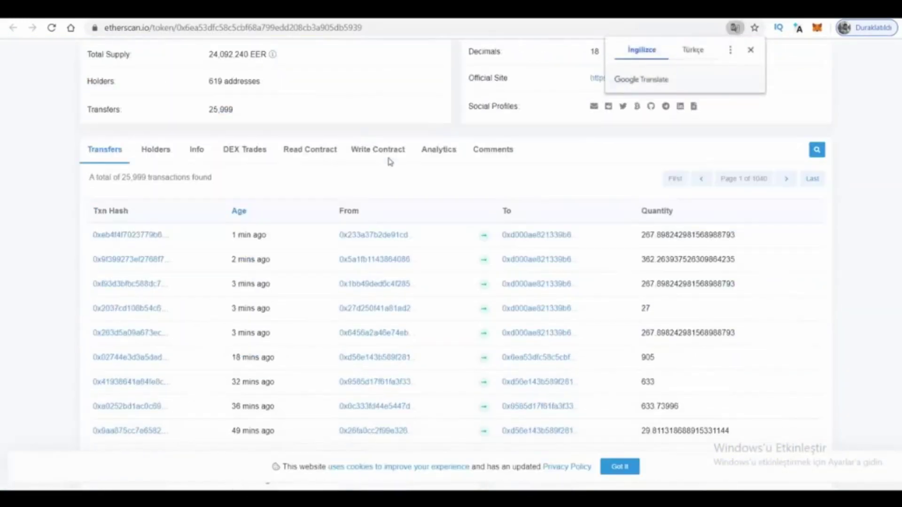
pyautogui.scroll(4, 388, 162)
pyautogui.scroll(-15, 389, 162)
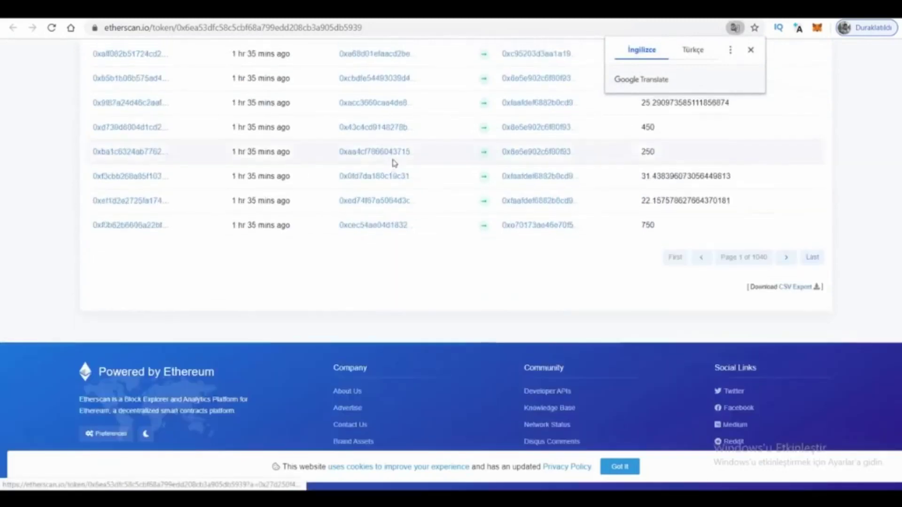
pyautogui.scroll(12, 393, 163)
pyautogui.scroll(4, 398, 167)
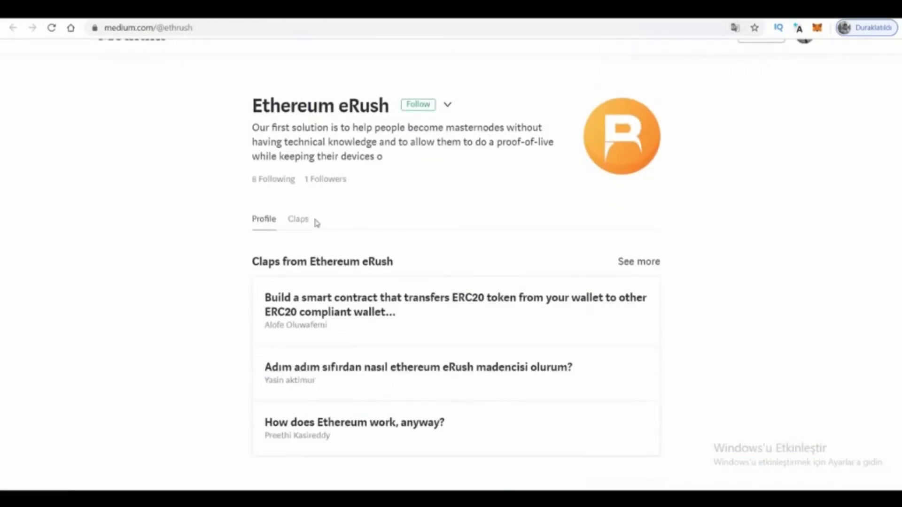
# From the claps on the Ethereum eRush Medium profile, open and skim the article "Adım adım sıfırdan nasıl ethereum eRush madencisi olurum?".
pyautogui.click(313, 221)
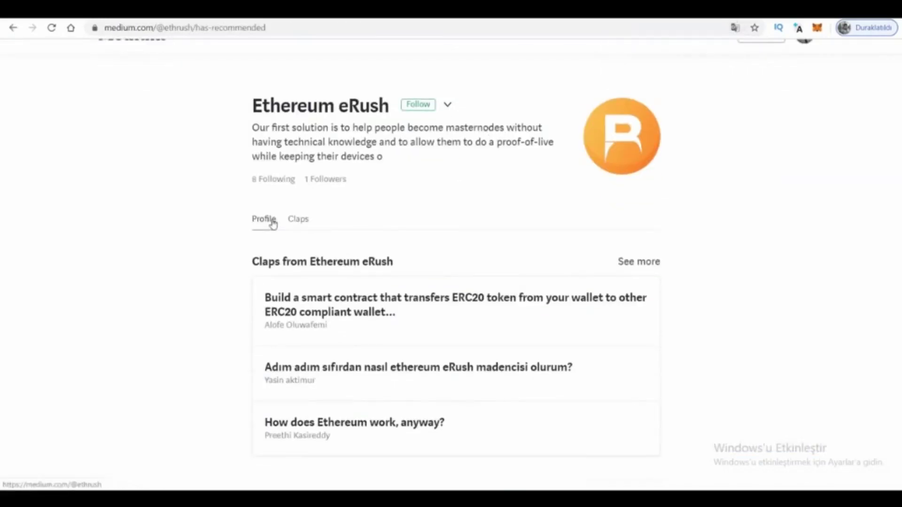
pyautogui.scroll(-10, 423, 282)
pyautogui.click(322, 150)
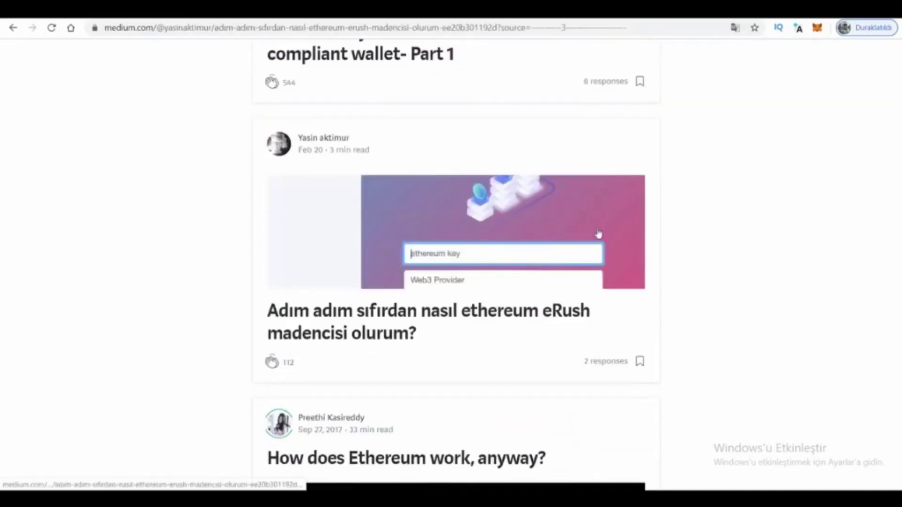
pyautogui.scroll(-5, 482, 203)
pyautogui.scroll(-20, 483, 203)
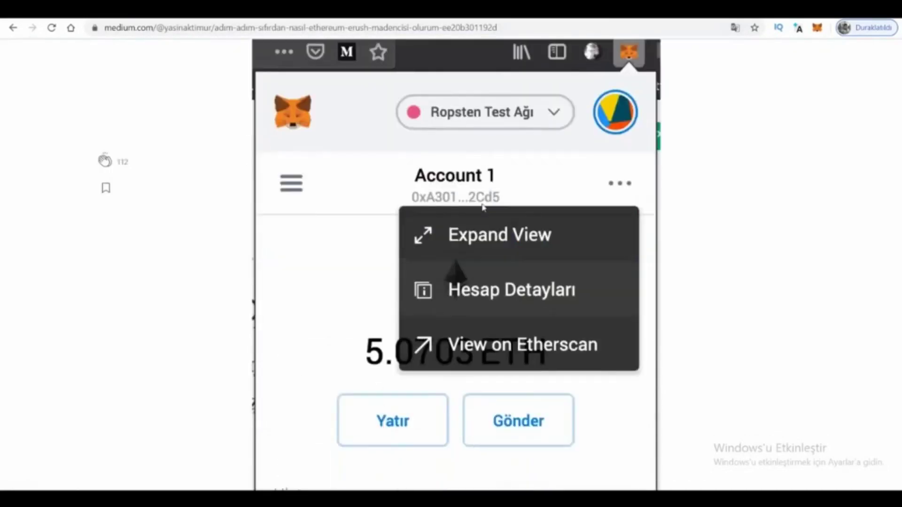
pyautogui.scroll(-20, 483, 208)
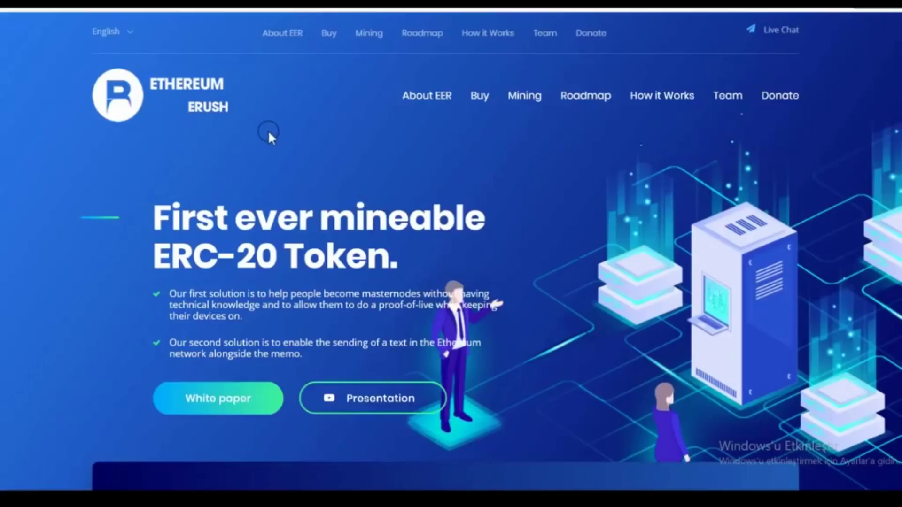
# Return to the Ethereum eRush homepage and go to its Software download section.
pyautogui.scroll(-5, 268, 130)
pyautogui.scroll(5, 268, 131)
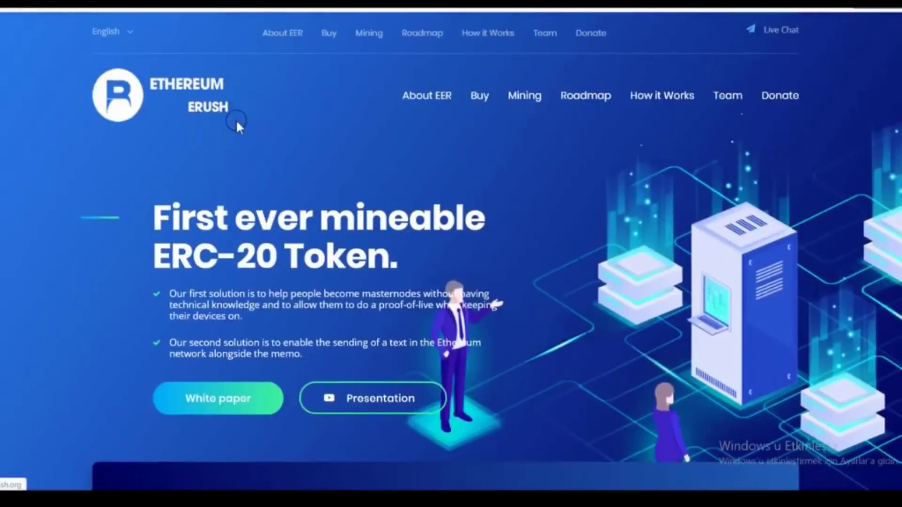
pyautogui.scroll(-8, 285, 123)
pyautogui.scroll(2, 288, 136)
pyautogui.scroll(-6, 302, 176)
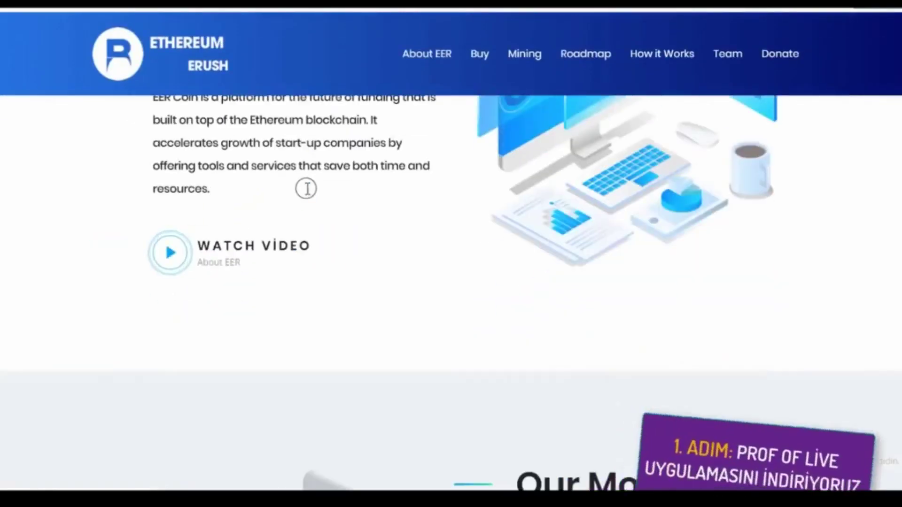
pyautogui.scroll(-10, 306, 188)
pyautogui.scroll(2, 332, 217)
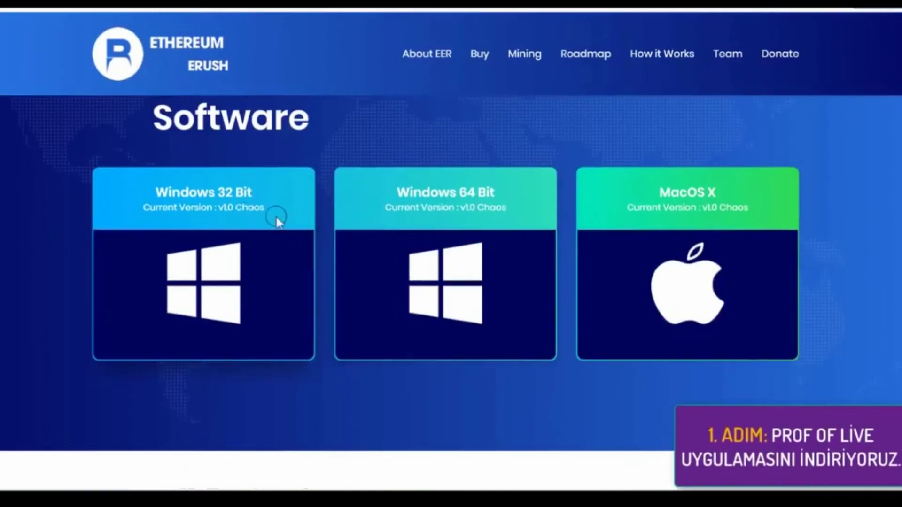
# Compare the Windows 32 Bit, Windows 64 Bit and MacOS X versions offered for the miner software.
pyautogui.moveTo(170, 188); pyautogui.dragTo(238, 185)
pyautogui.moveTo(392, 192); pyautogui.dragTo(498, 190)
pyautogui.moveTo(628, 191); pyautogui.dragTo(852, 202)
pyautogui.click(852, 202)
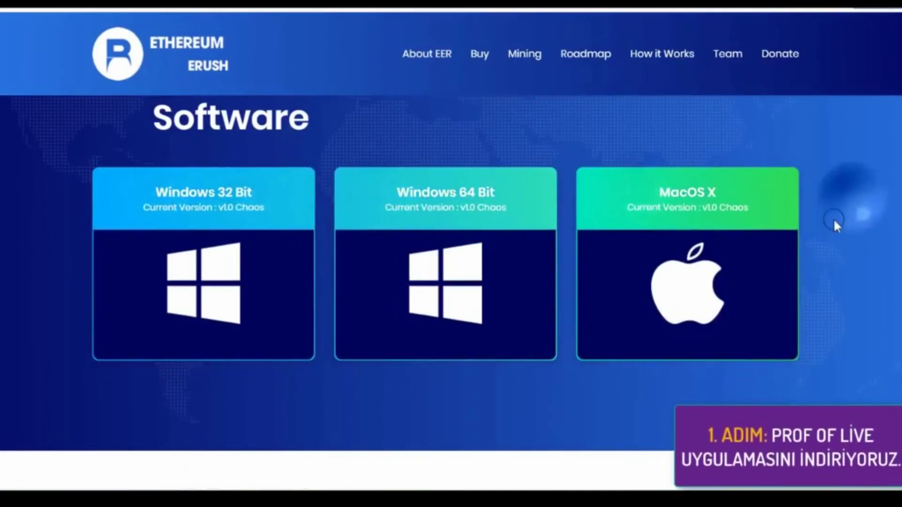
pyautogui.moveTo(717, 192); pyautogui.dragTo(126, 170)
pyautogui.click(130, 148)
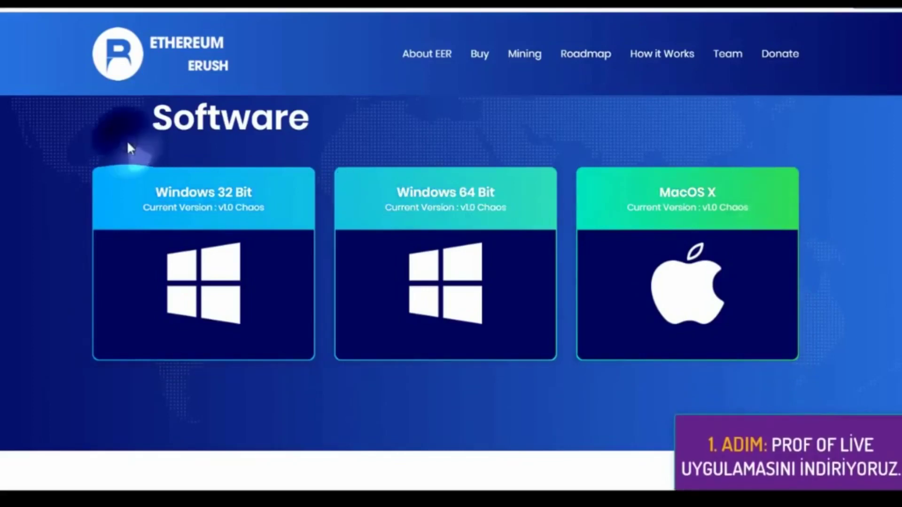
pyautogui.moveTo(274, 176); pyautogui.dragTo(771, 205)
pyautogui.click(839, 213)
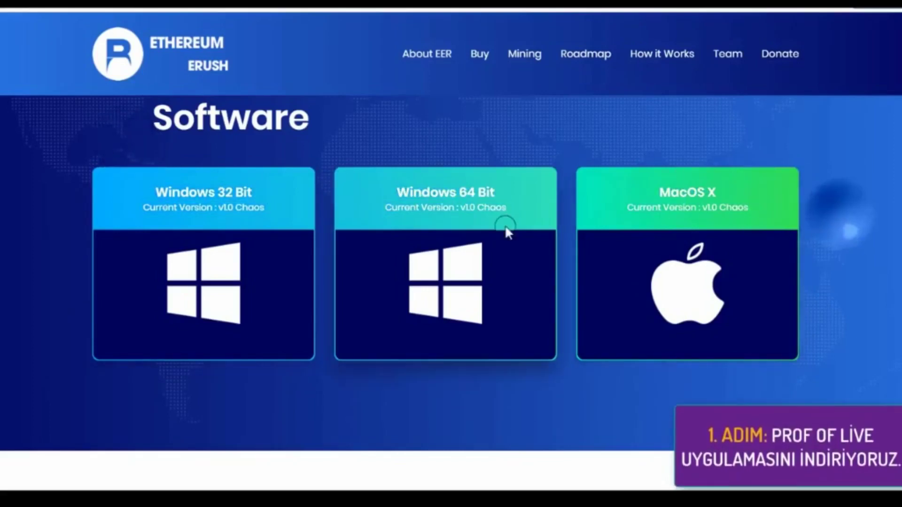
pyautogui.click(504, 224)
pyautogui.moveTo(153, 193); pyautogui.dragTo(784, 224)
pyautogui.click(837, 216)
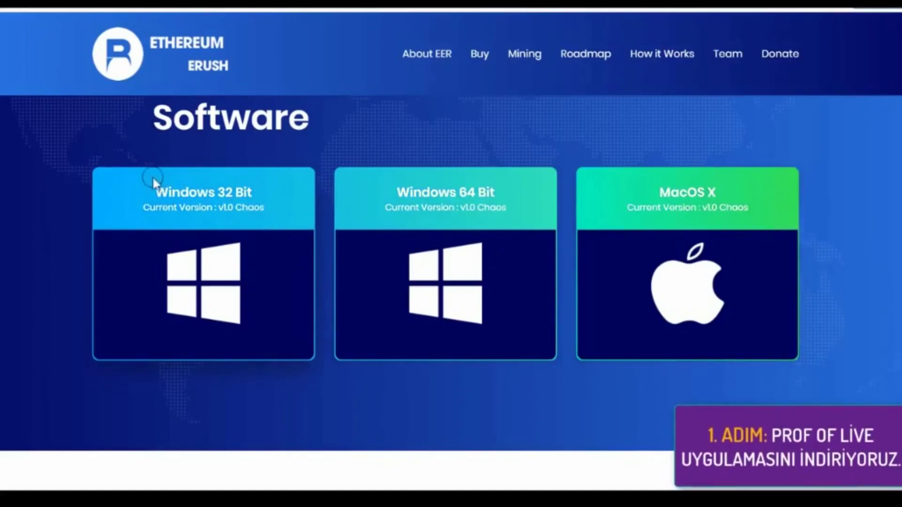
pyautogui.moveTo(146, 188); pyautogui.dragTo(751, 197)
pyautogui.click(842, 205)
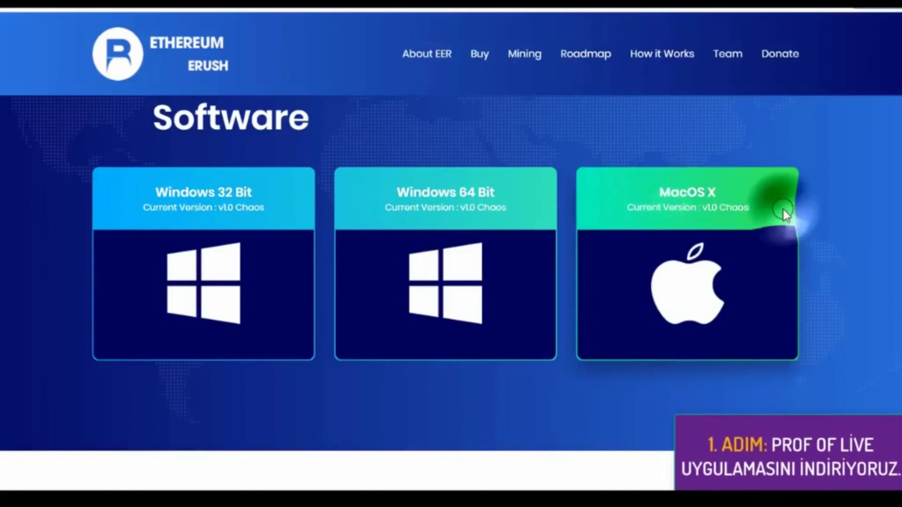
pyautogui.moveTo(783, 209); pyautogui.dragTo(648, 190)
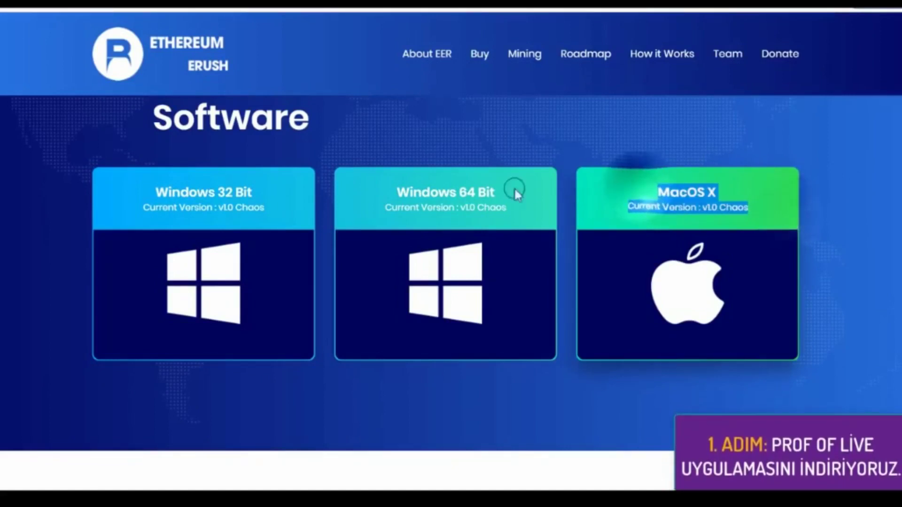
pyautogui.click(251, 193)
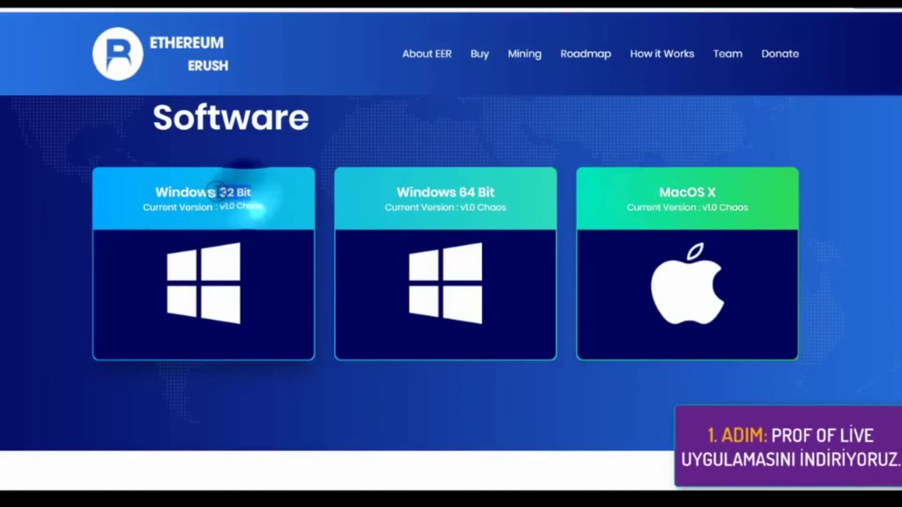
pyautogui.moveTo(460, 191); pyautogui.dragTo(493, 188)
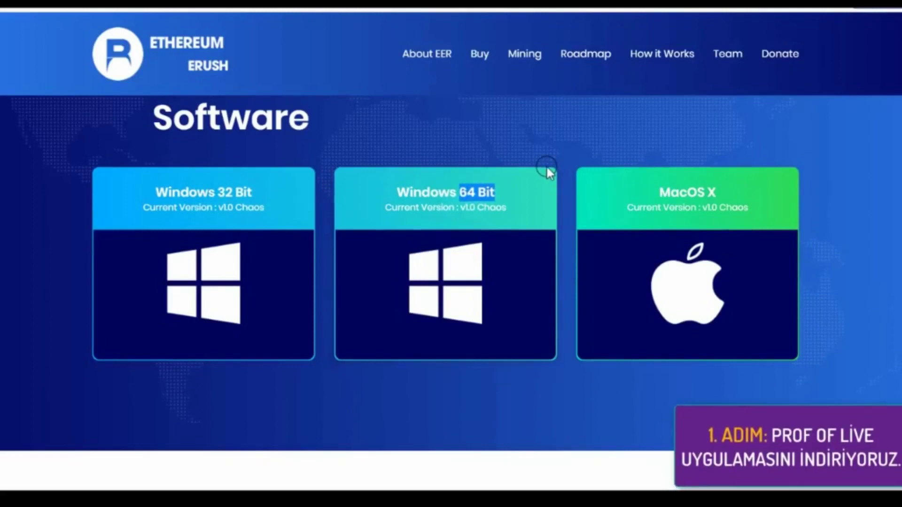
pyautogui.click(548, 168)
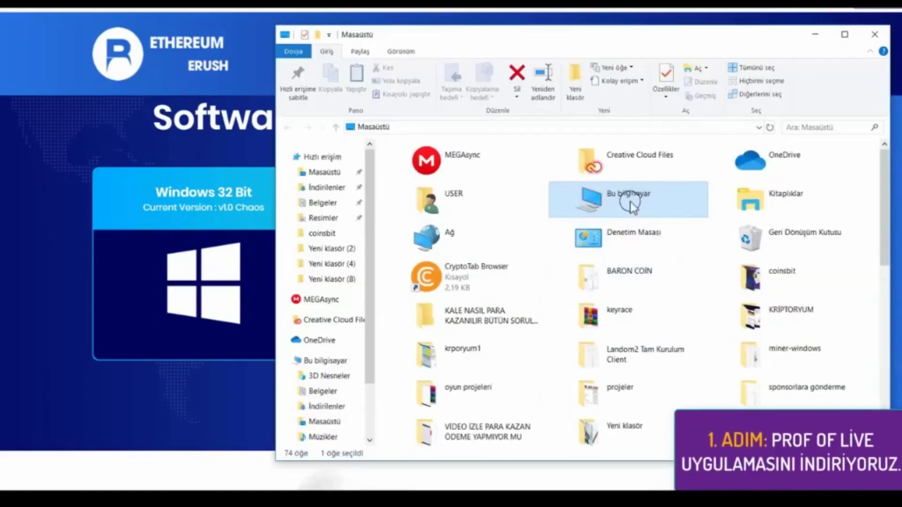
# Check the computer's system type in the properties of "Bu bilgisayar", then put the system and desktop folder windows away.
pyautogui.rightClick(630, 199)
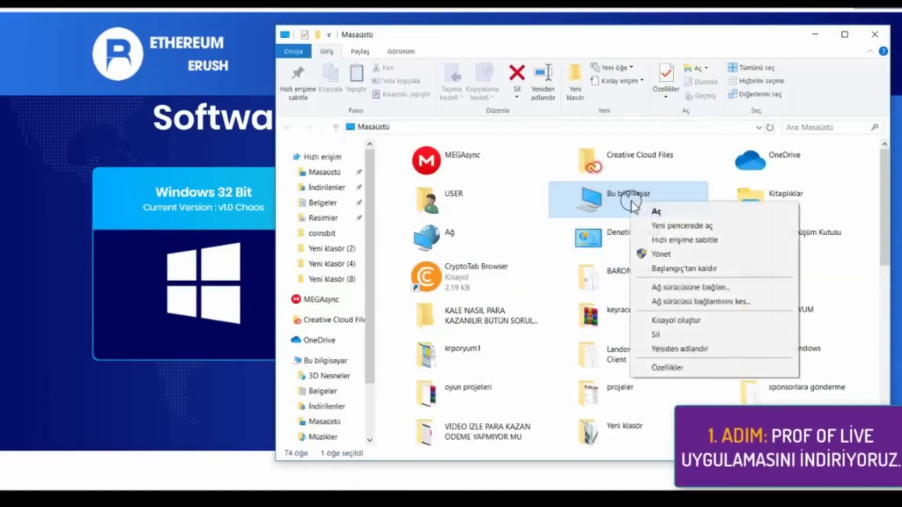
pyautogui.click(667, 369)
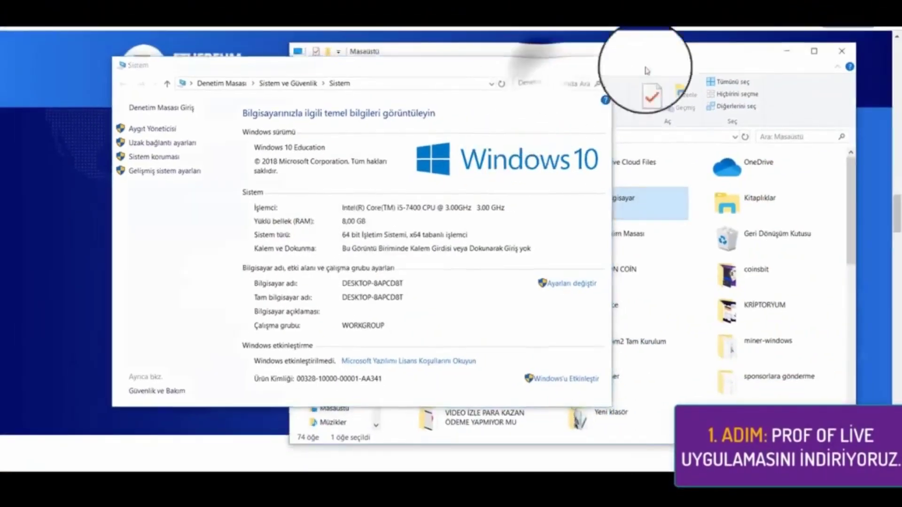
pyautogui.click(598, 63)
pyautogui.click(787, 51)
# Start downloading the Windows 64 Bit miner software and cancel the download.
pyautogui.click(439, 253)
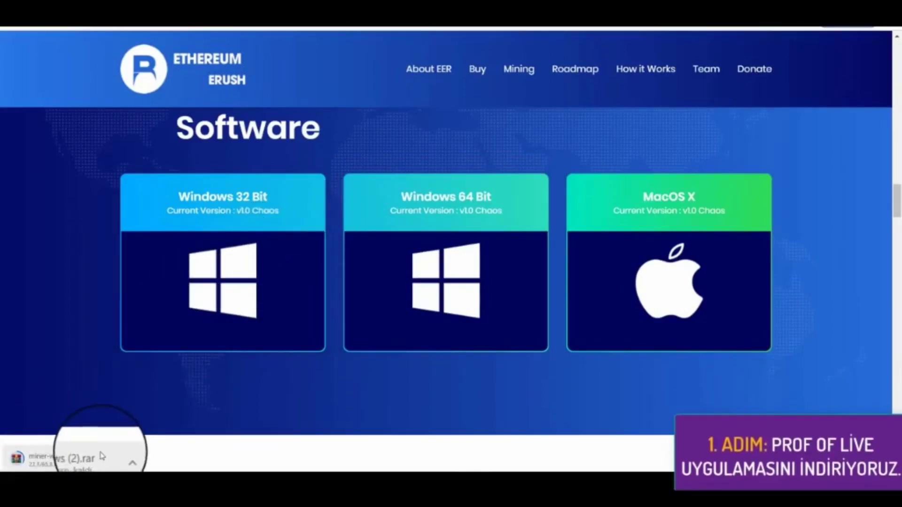
pyautogui.click(133, 463)
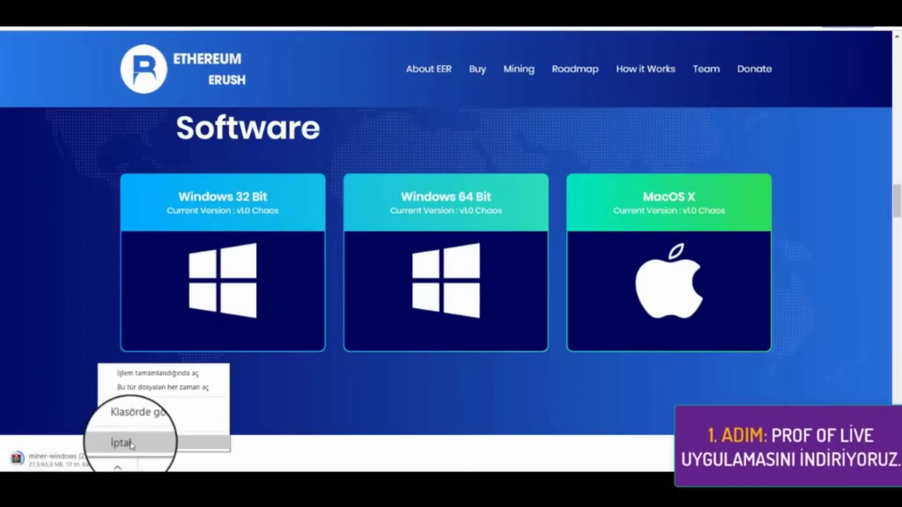
pyautogui.click(123, 444)
# Switch to the desktop and open the miner-windows (1) archive in WinRAR.
pyautogui.click(362, 472)
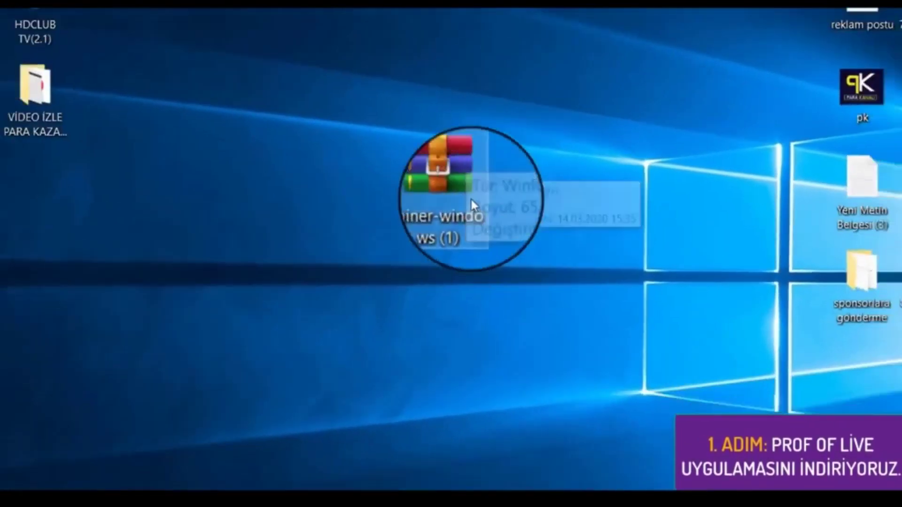
pyautogui.doubleClick(467, 195)
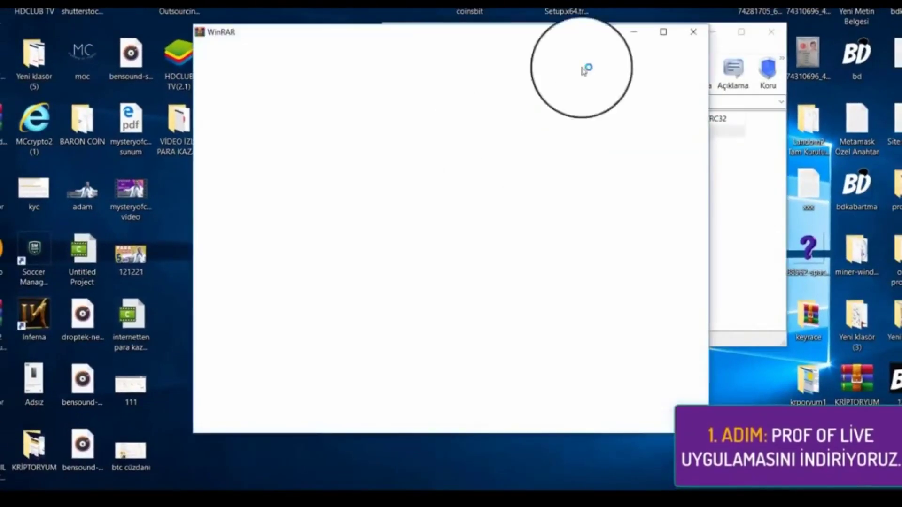
# Close the miner archive and open the extracted miner-windows folder on the desktop, moving its window into view.
pyautogui.click(693, 32)
pyautogui.moveTo(435, 141); pyautogui.dragTo(314, 232)
pyautogui.press('Escape')
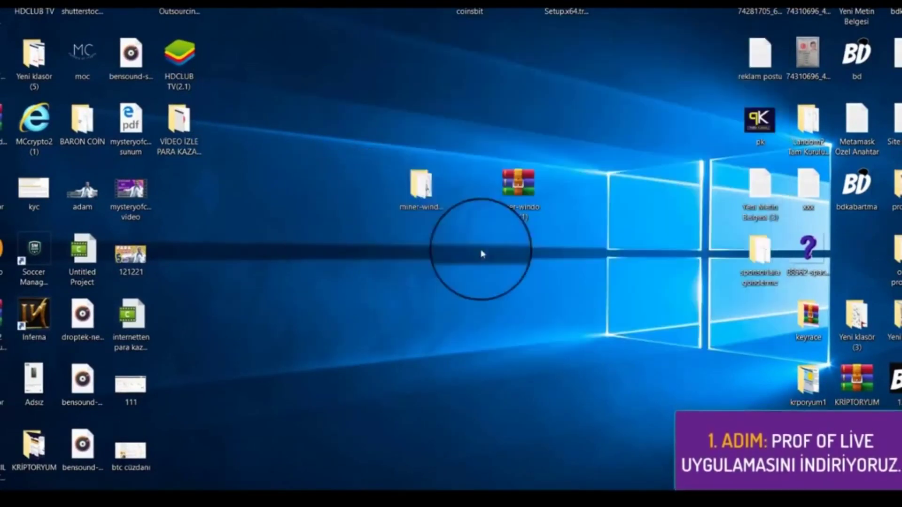
pyautogui.doubleClick(431, 187)
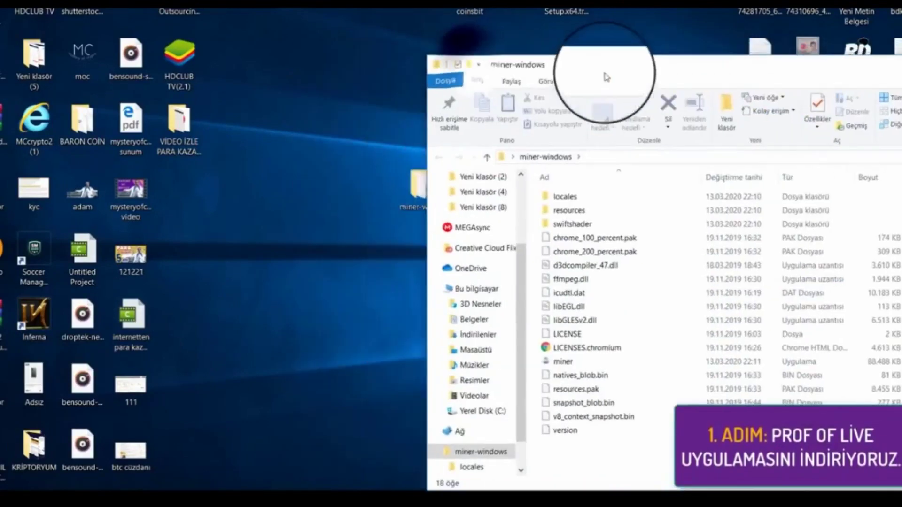
pyautogui.moveTo(700, 79); pyautogui.dragTo(521, 20)
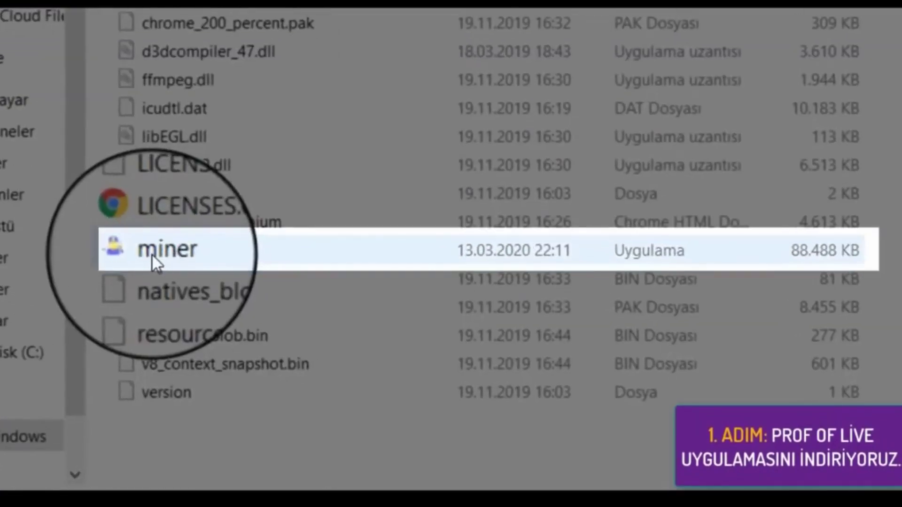
# Launch the miner application from the folder, then put the folder and the Proof of live miner window away.
pyautogui.click(151, 254)
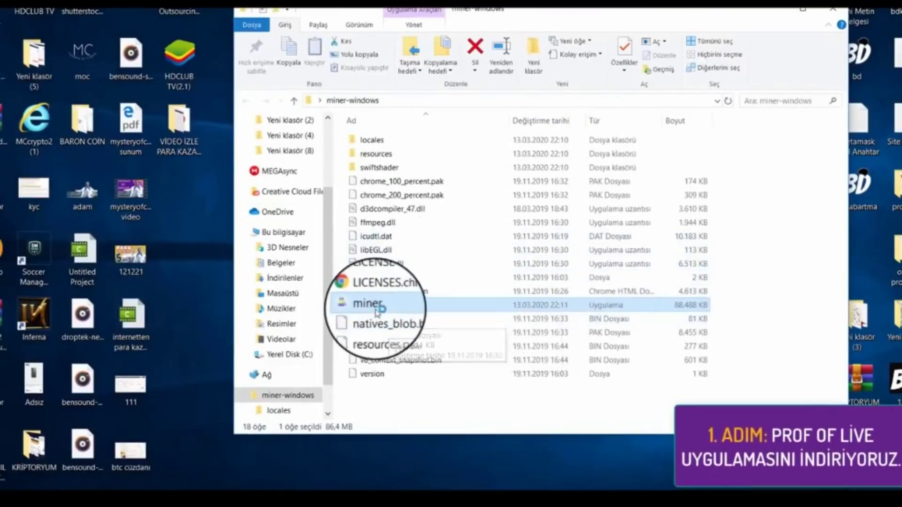
pyautogui.doubleClick(403, 310)
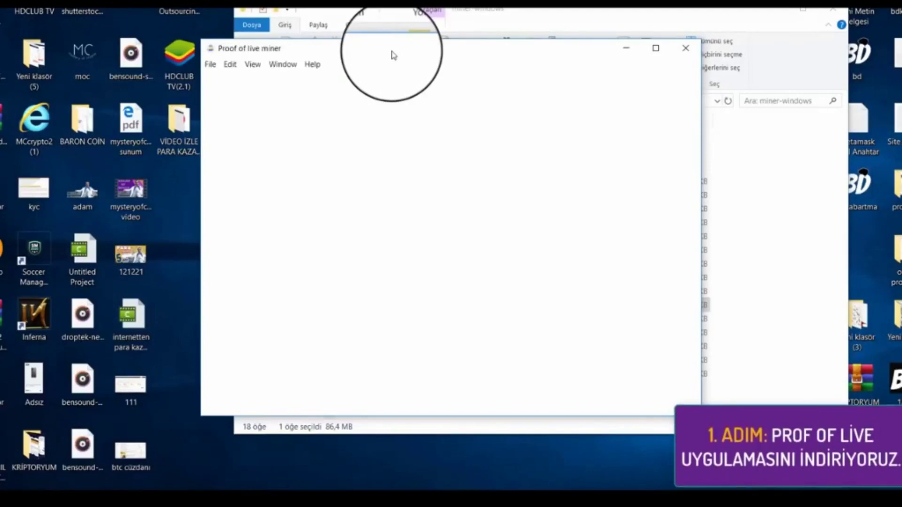
pyautogui.moveTo(395, 54); pyautogui.dragTo(353, 57)
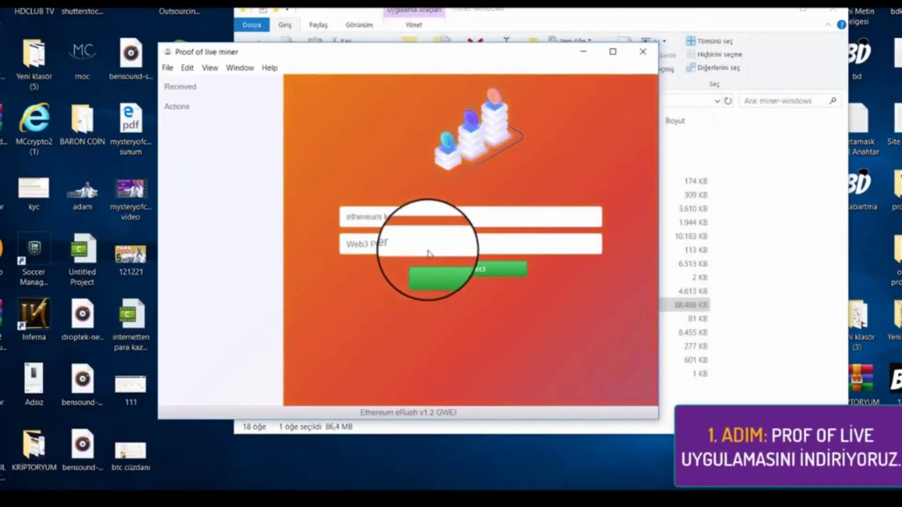
pyautogui.click(775, 9)
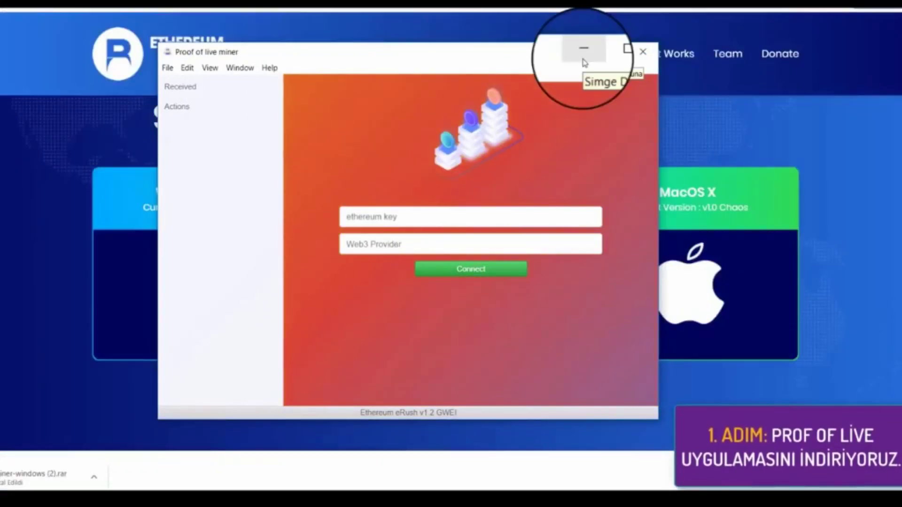
pyautogui.click(584, 60)
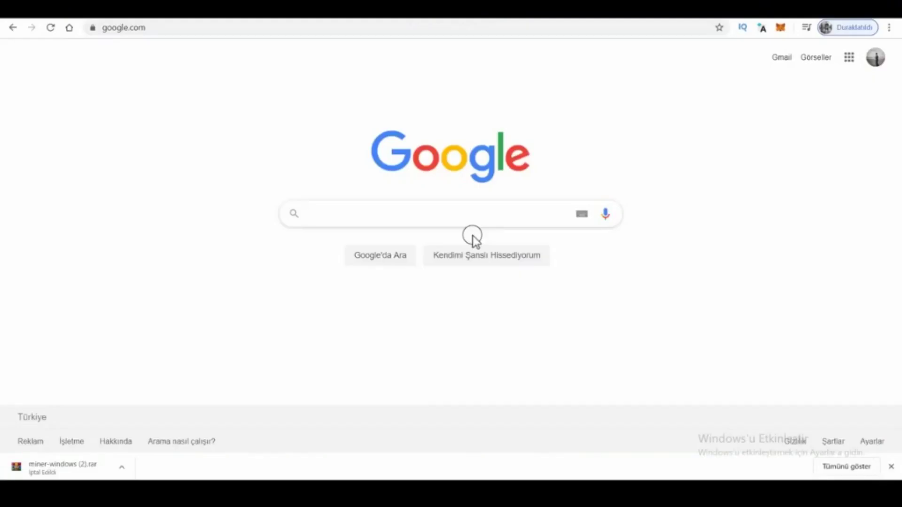
# Search Google for metamask, open metamask.io, dismiss the translation offer and go to the wallet's download page.
pyautogui.click(460, 213)
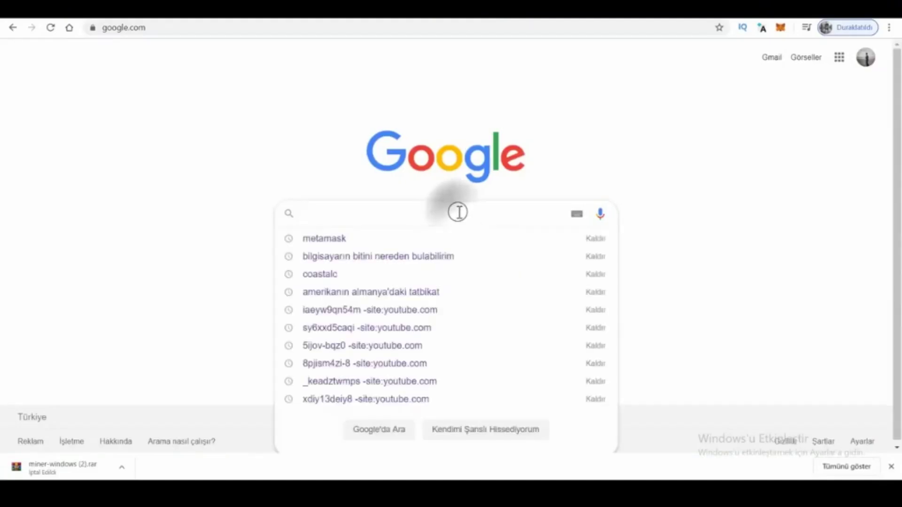
pyautogui.click(449, 236)
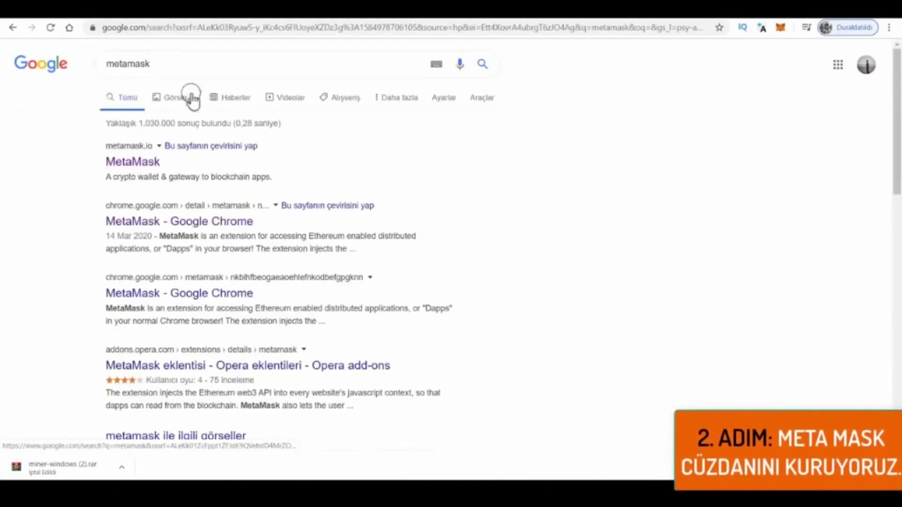
pyautogui.click(133, 162)
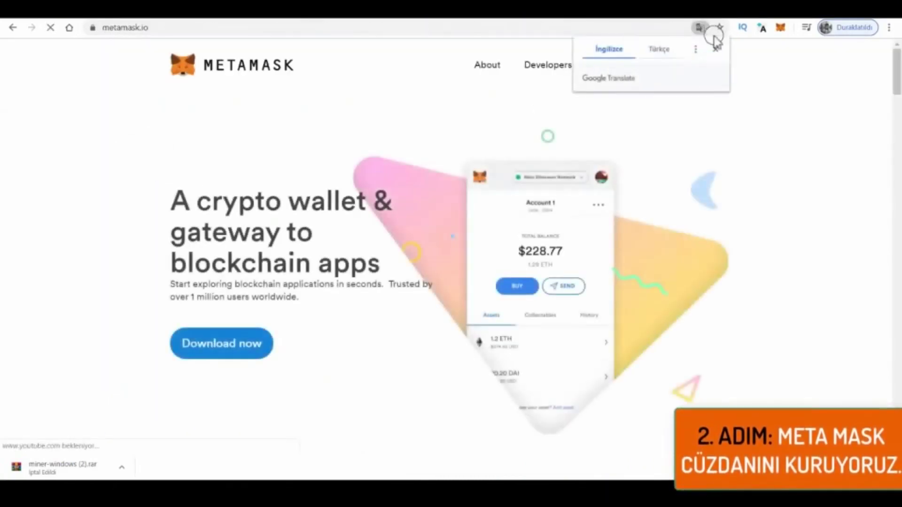
pyautogui.click(719, 43)
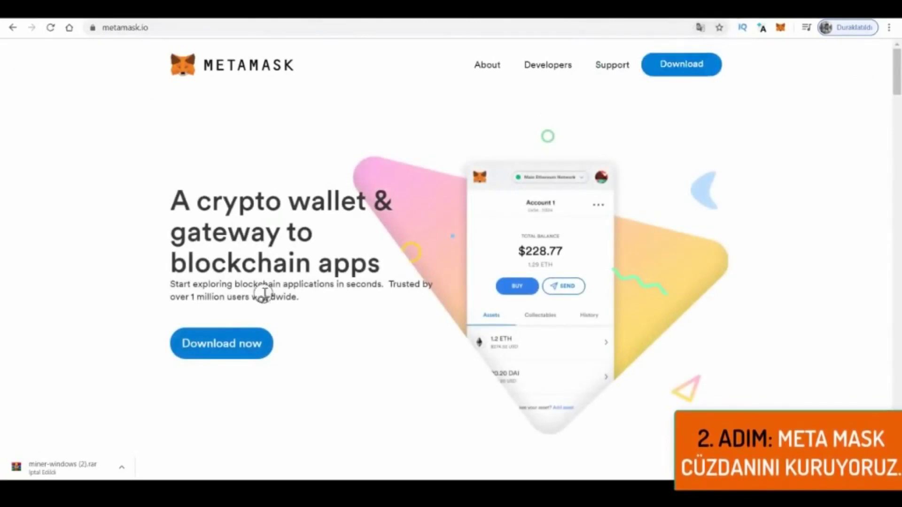
pyautogui.click(254, 350)
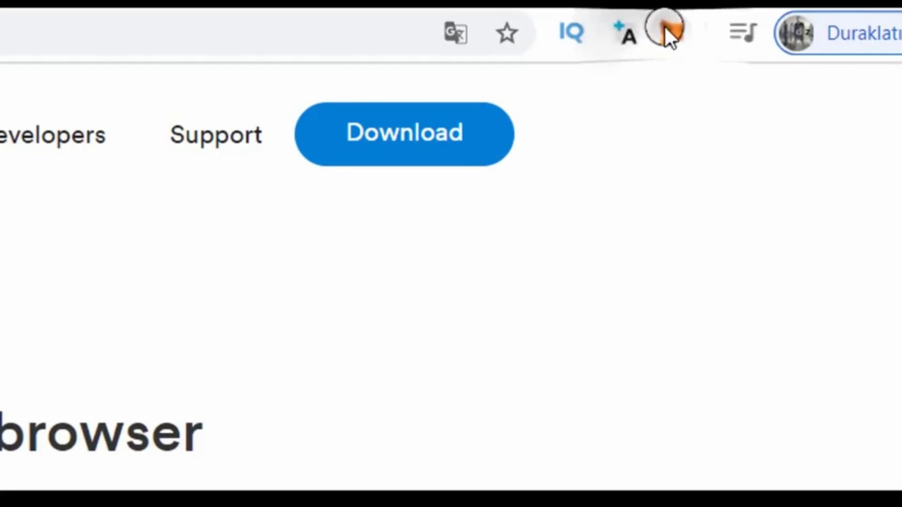
# Open the MetaMask extension's wallet and display the details of Account 1.
pyautogui.click(676, 42)
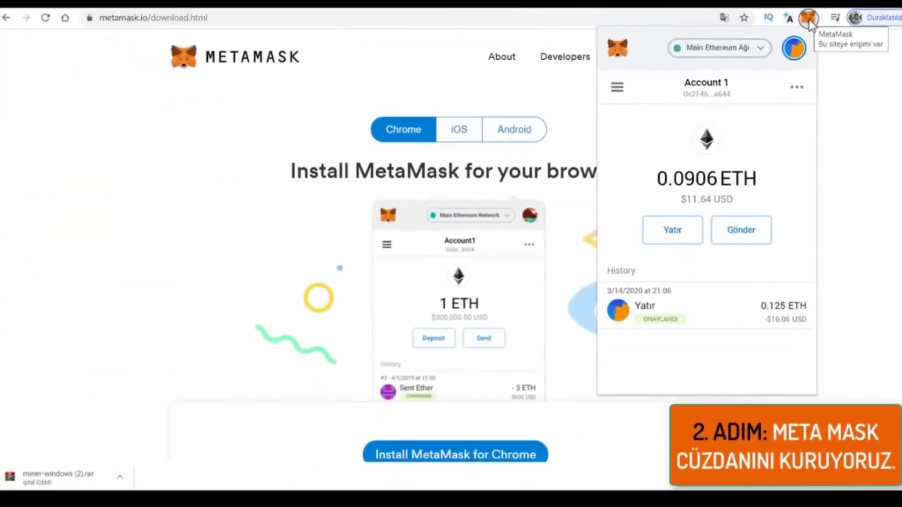
pyautogui.click(723, 234)
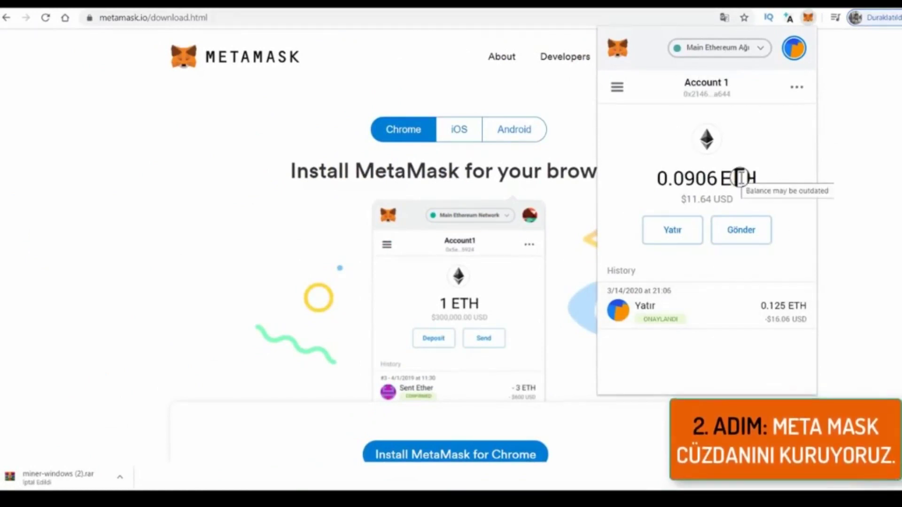
pyautogui.click(629, 92)
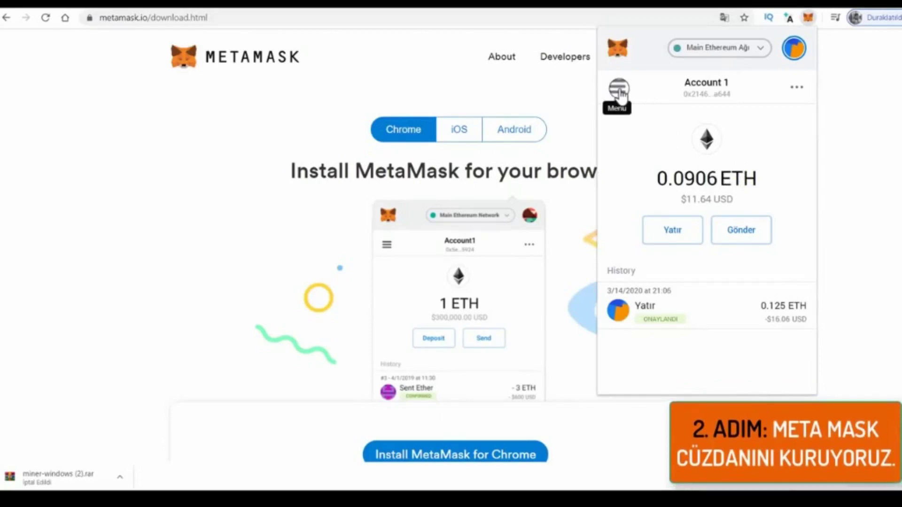
pyautogui.click(622, 91)
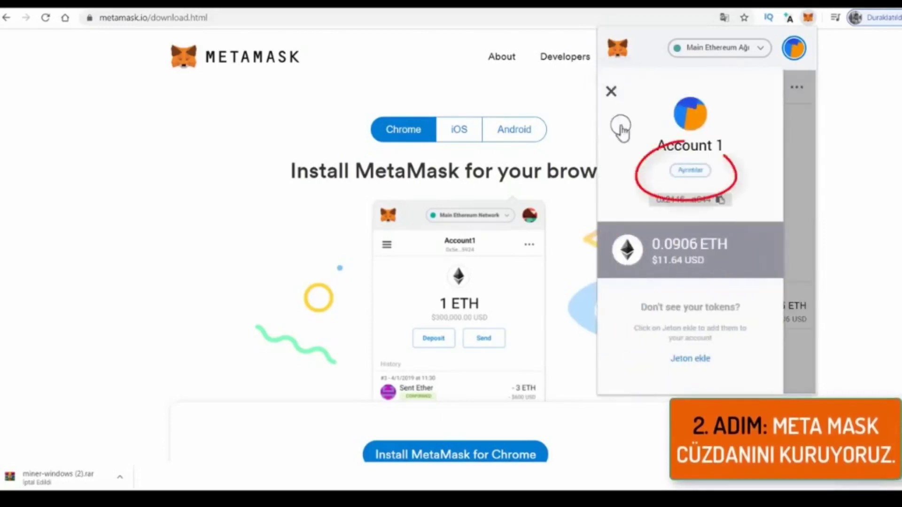
pyautogui.click(684, 172)
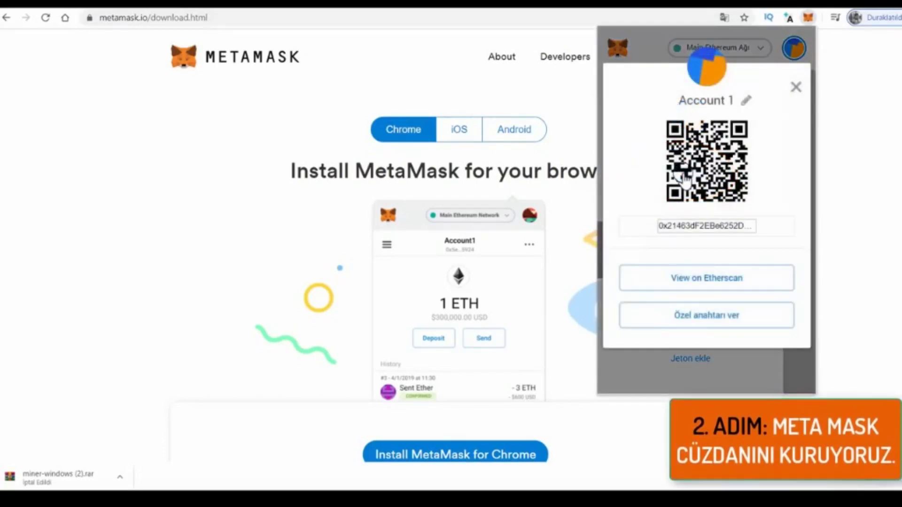
# Reveal Account 1's private key by entering the wallet password, select the key text and close the account details.
pyautogui.click(730, 324)
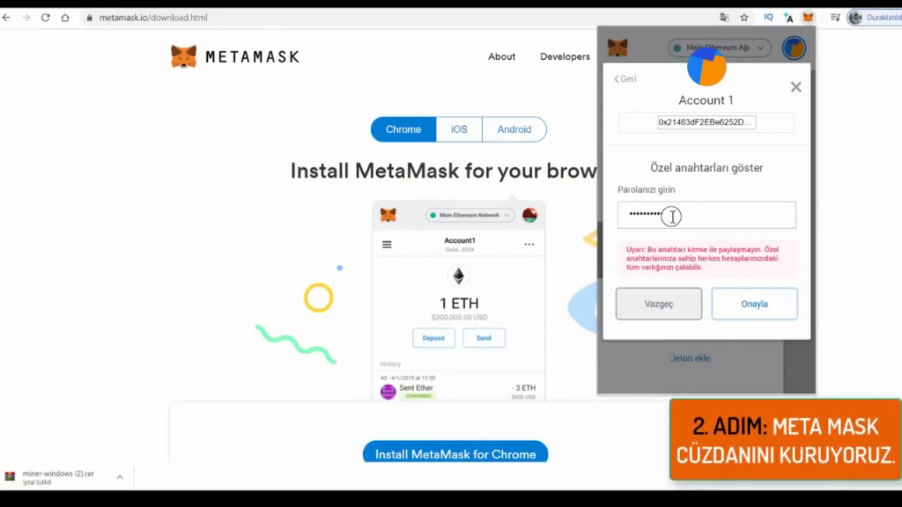
pyautogui.click(745, 313)
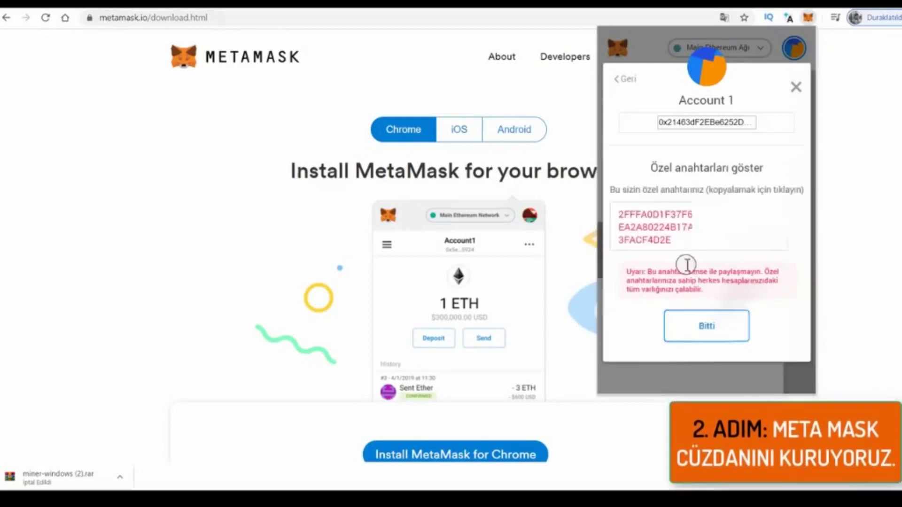
pyautogui.moveTo(685, 246); pyautogui.dragTo(658, 236)
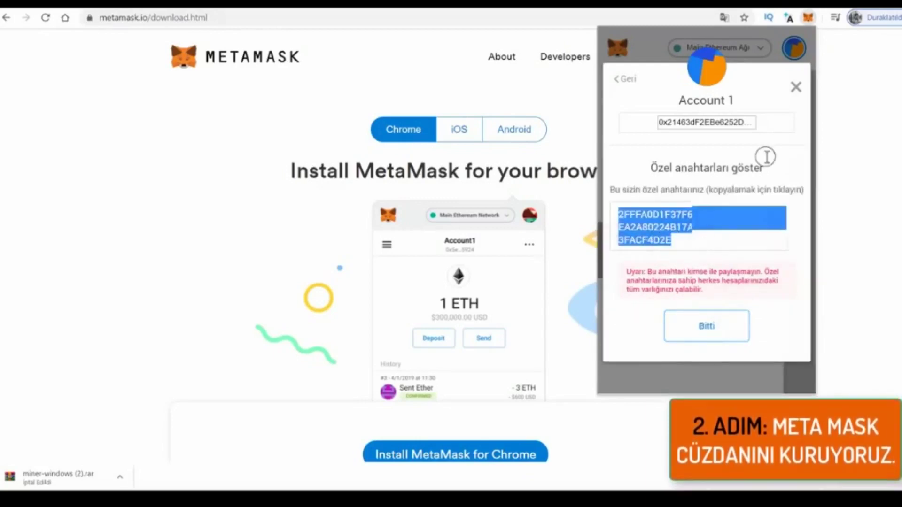
pyautogui.click(797, 92)
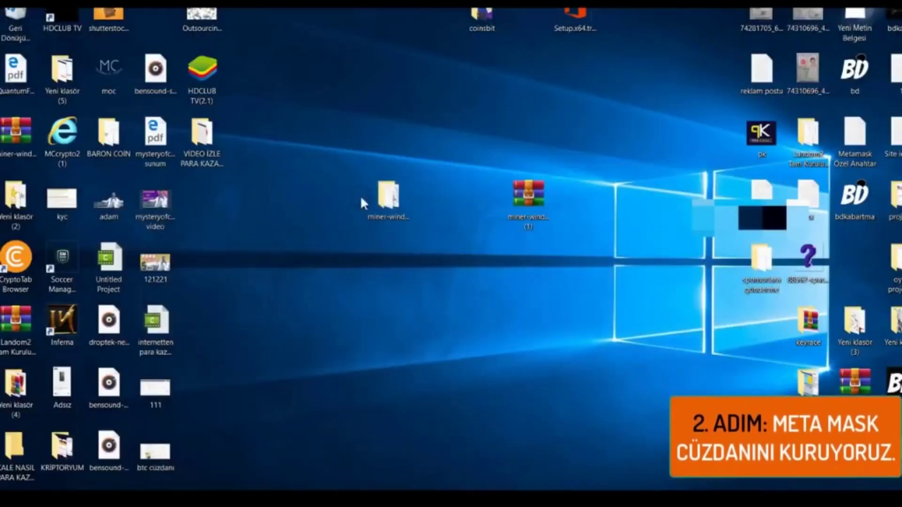
# Switch to the desktop and create a new text document there.
pyautogui.rightClick(286, 301)
pyautogui.click(357, 434)
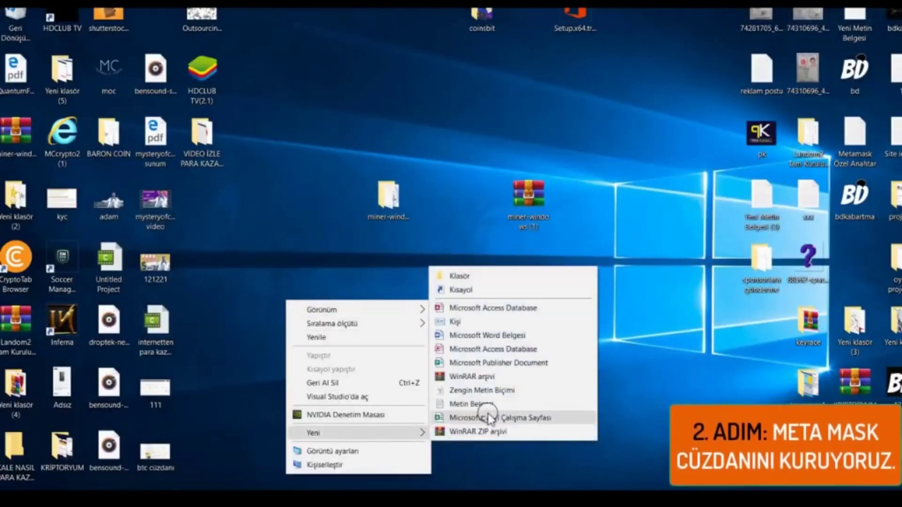
pyautogui.click(478, 403)
pyautogui.moveTo(295, 321); pyautogui.dragTo(623, 328)
pyautogui.moveTo(622, 322); pyautogui.dragTo(399, 263)
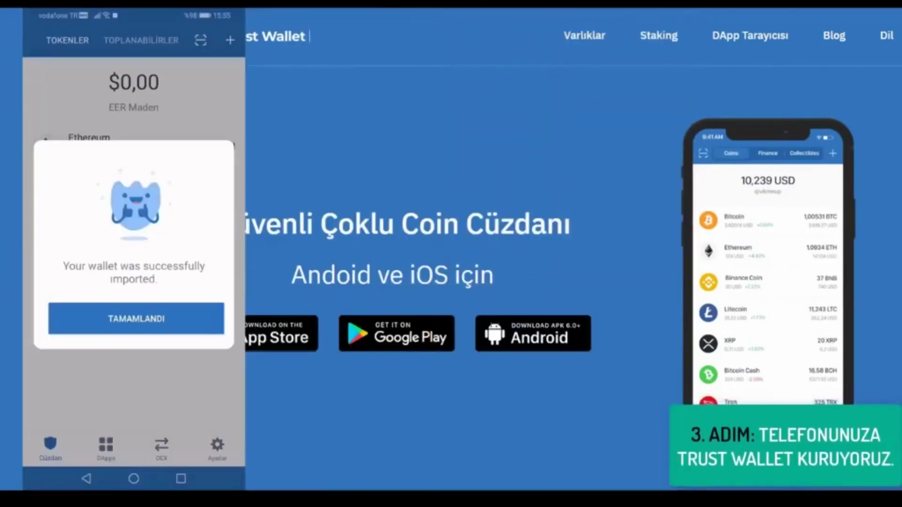
# Complete the wallet import in Trust Wallet on the phone.
pyautogui.click(162, 314)
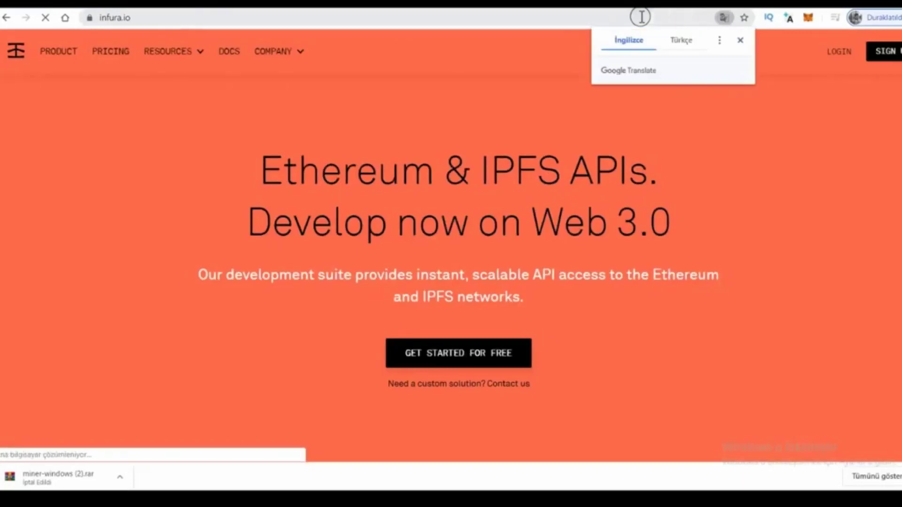
# Dismiss the translation offer on infura.io, examine the sign-up form and return to the home page.
pyautogui.click(744, 33)
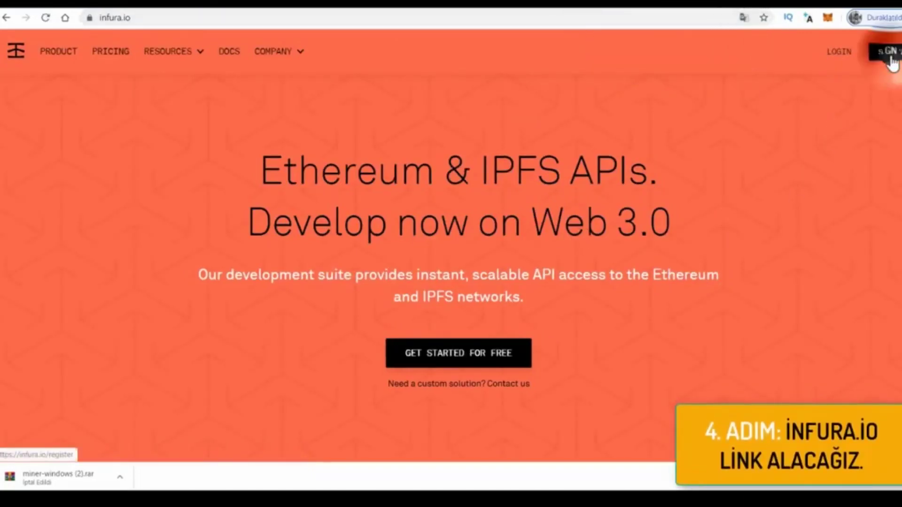
pyautogui.click(889, 54)
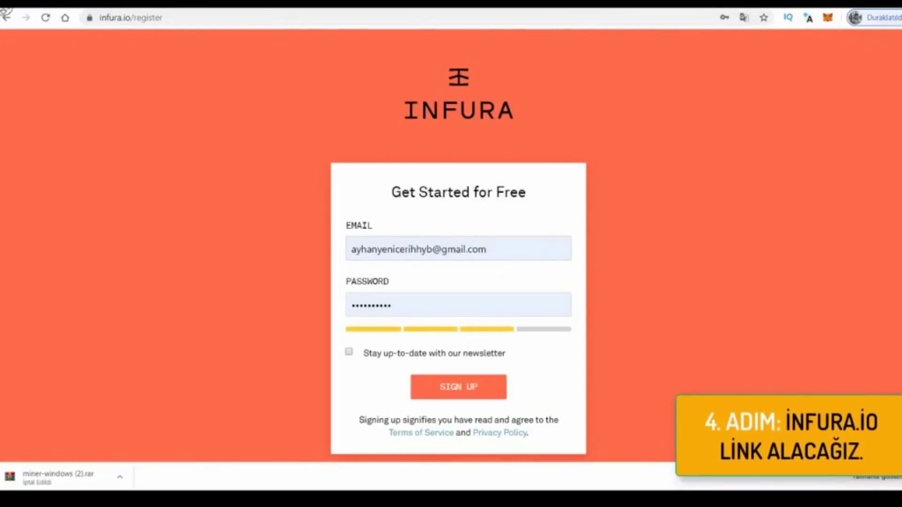
pyautogui.click(6, 18)
# Log in to Infura with the account's e-mail and password and open the Ethereum projects.
pyautogui.click(842, 55)
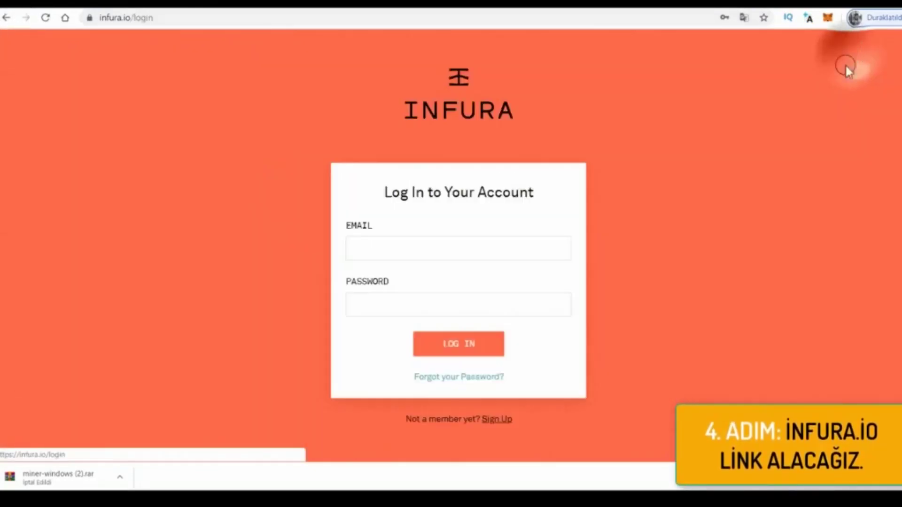
pyautogui.click(470, 352)
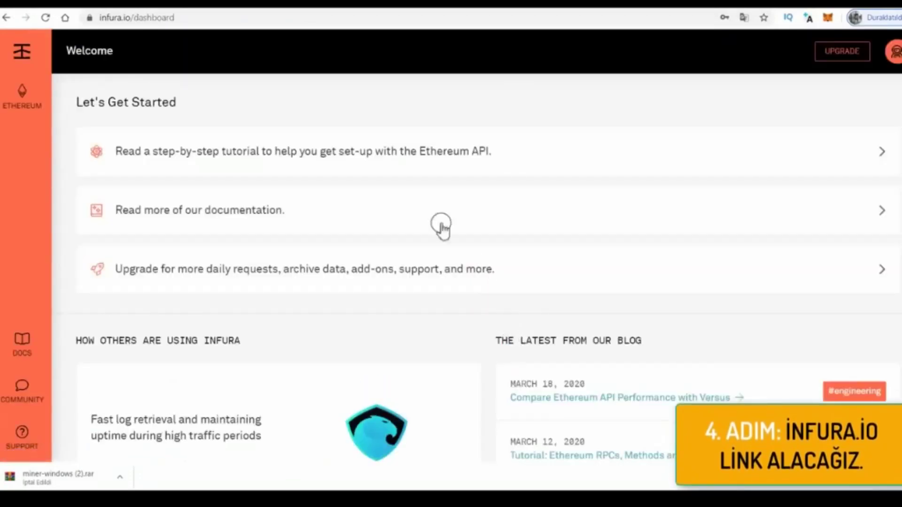
pyautogui.click(17, 92)
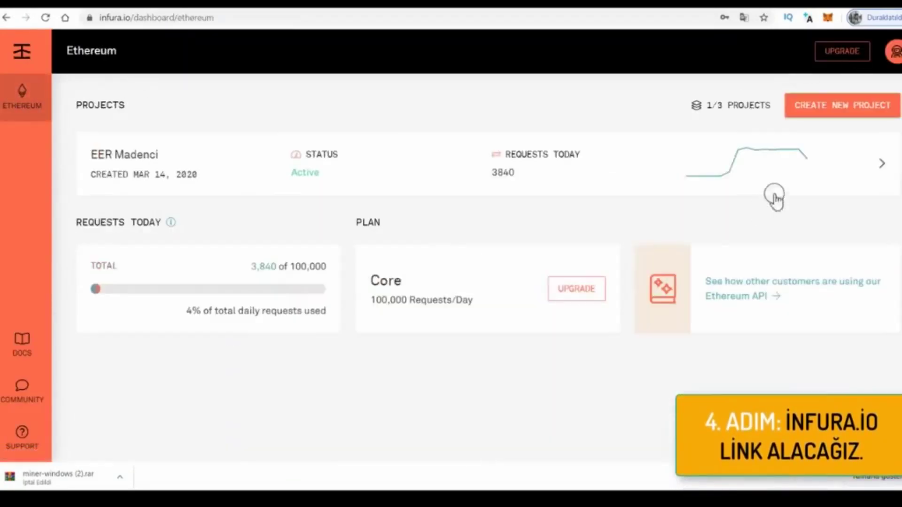
# Fill in the form for a new Ethereum project with the name EER and close it without creating the project.
pyautogui.click(853, 112)
pyautogui.click(519, 253)
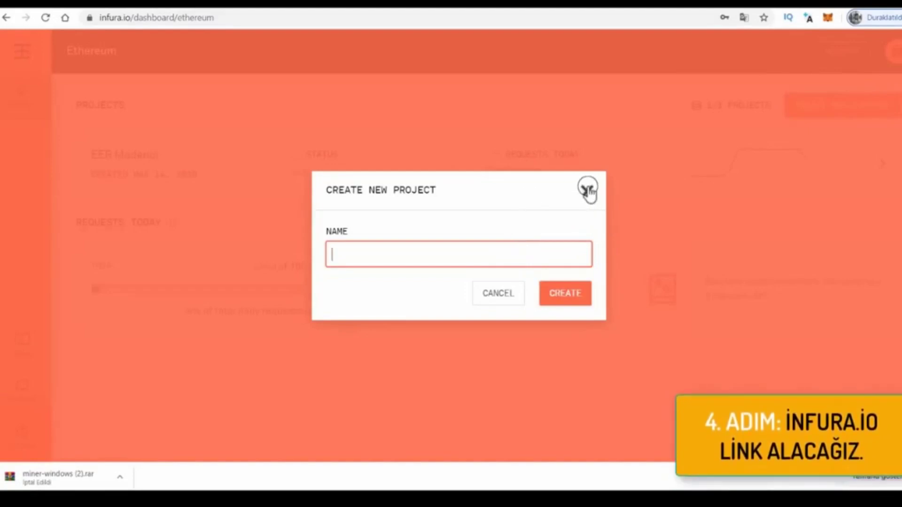
pyautogui.write('EER')
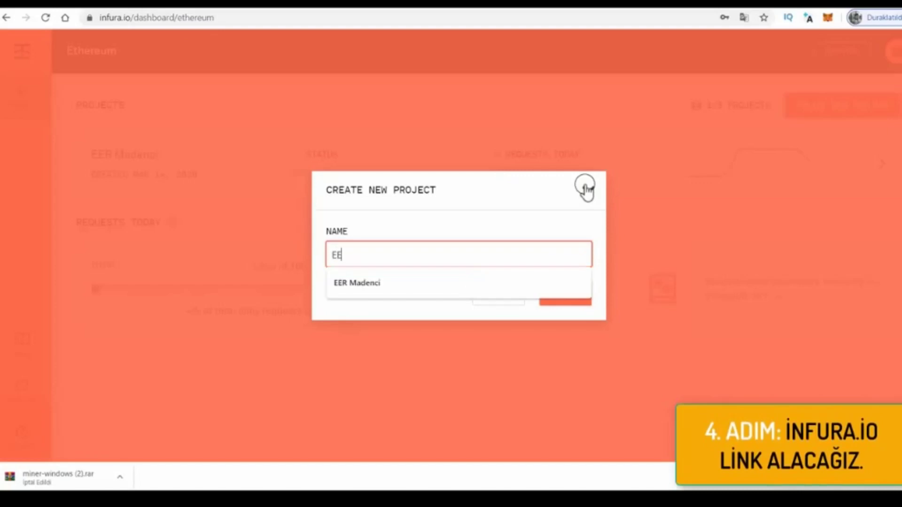
pyautogui.click(566, 294)
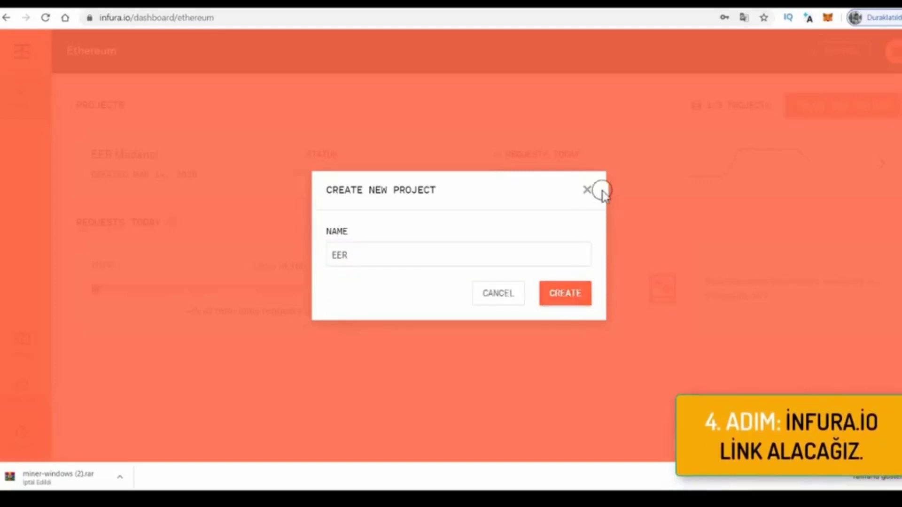
pyautogui.click(587, 190)
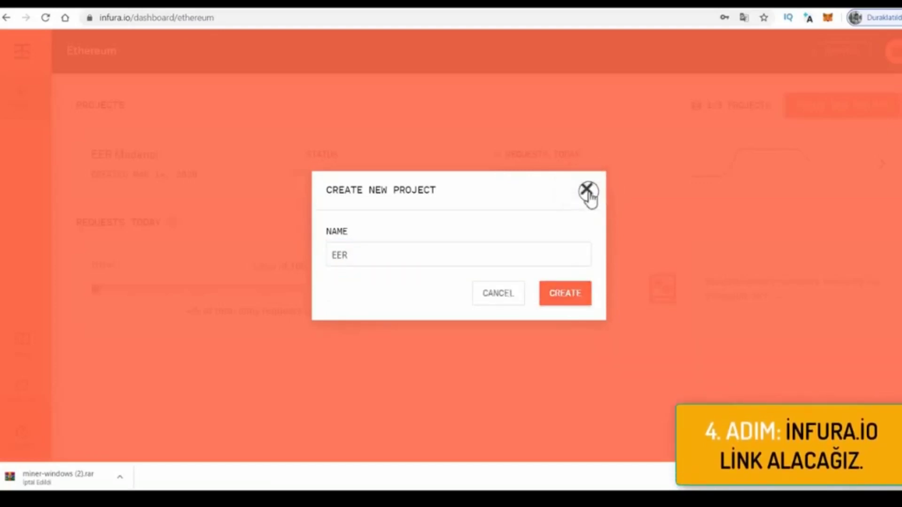
pyautogui.click(586, 191)
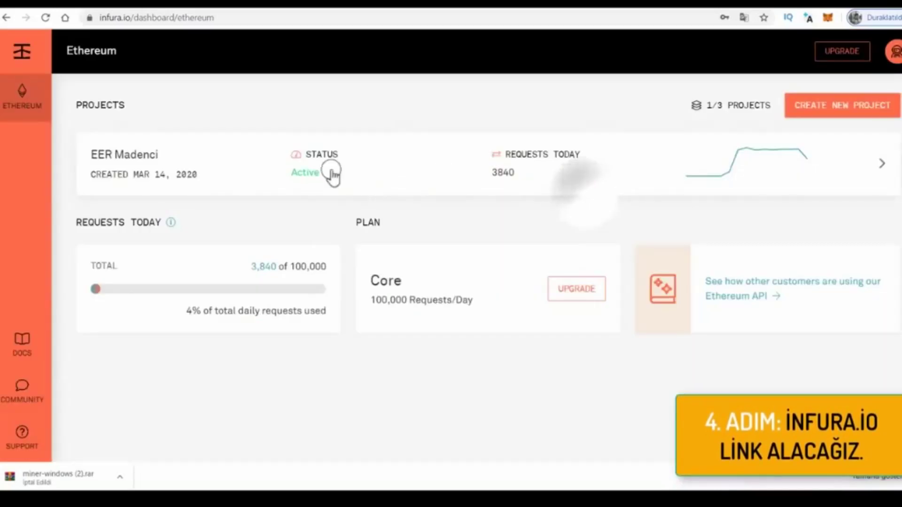
# Open the EER Madenci project and examine its method call and bandwidth statistics.
pyautogui.click(221, 164)
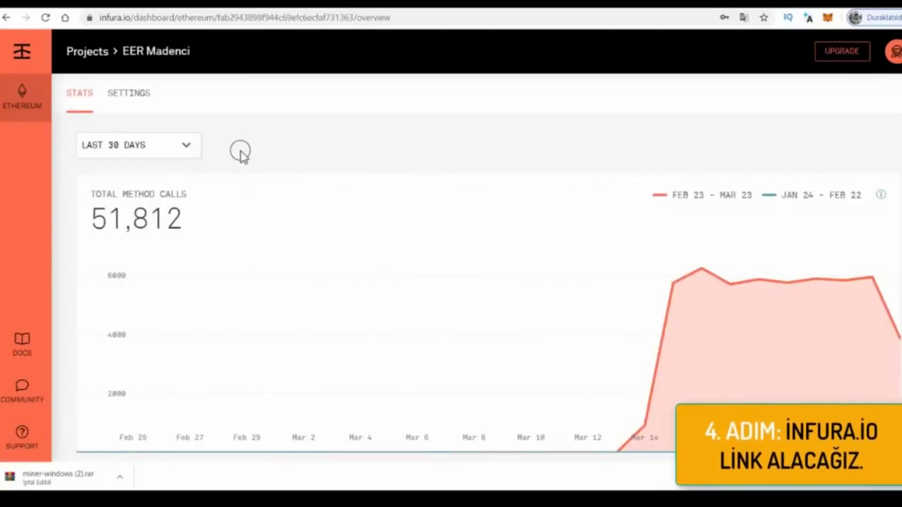
pyautogui.scroll(-8, 520, 261)
pyautogui.moveTo(570, 254)
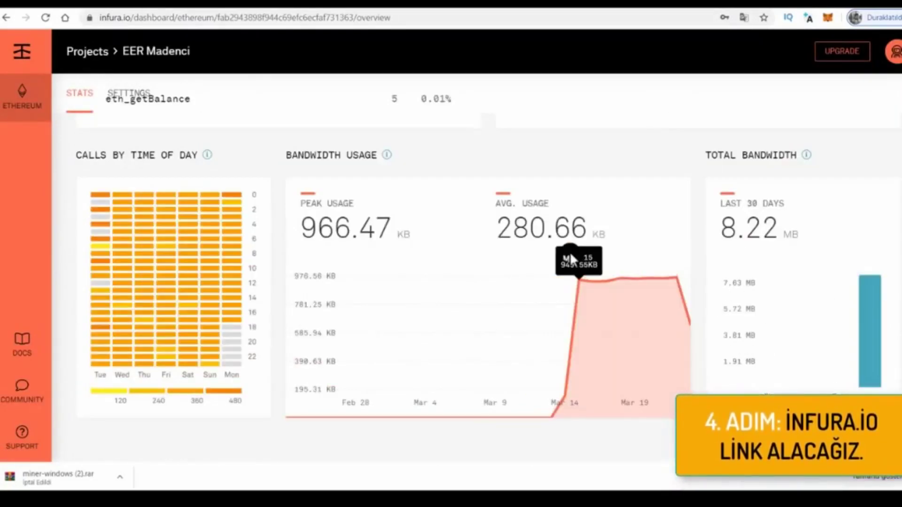
pyautogui.scroll(7, 604, 275)
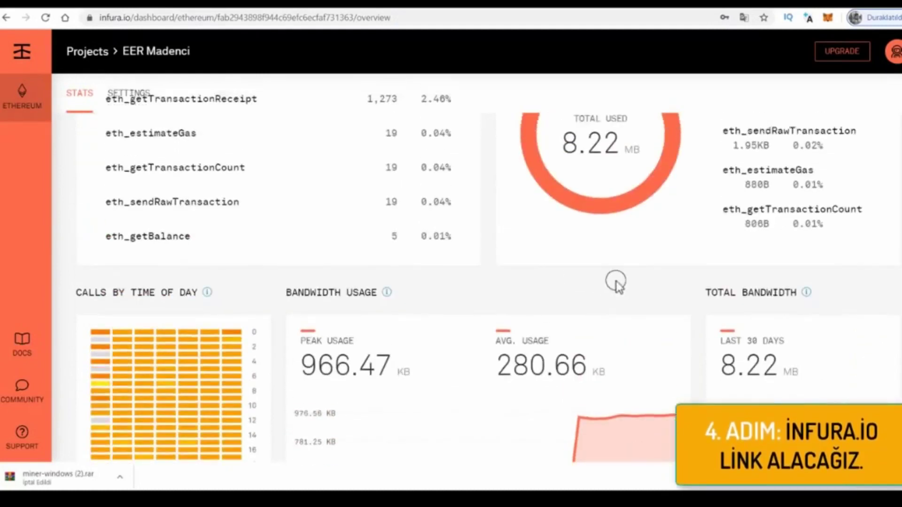
pyautogui.scroll(3, 684, 303)
pyautogui.scroll(-10, 644, 282)
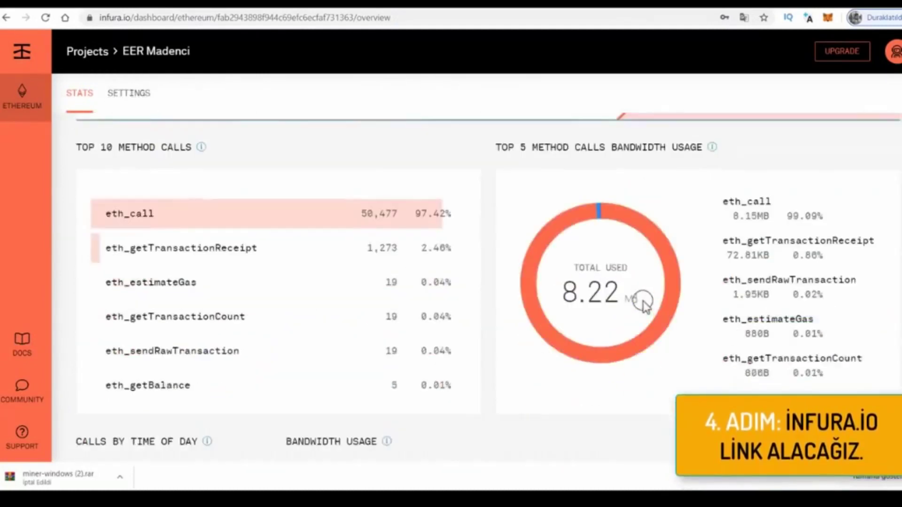
pyautogui.scroll(10, 643, 307)
# Open the EER Madenci project's settings and copy its HTTPS mainnet endpoint link.
pyautogui.click(147, 94)
pyautogui.scroll(-4, 282, 174)
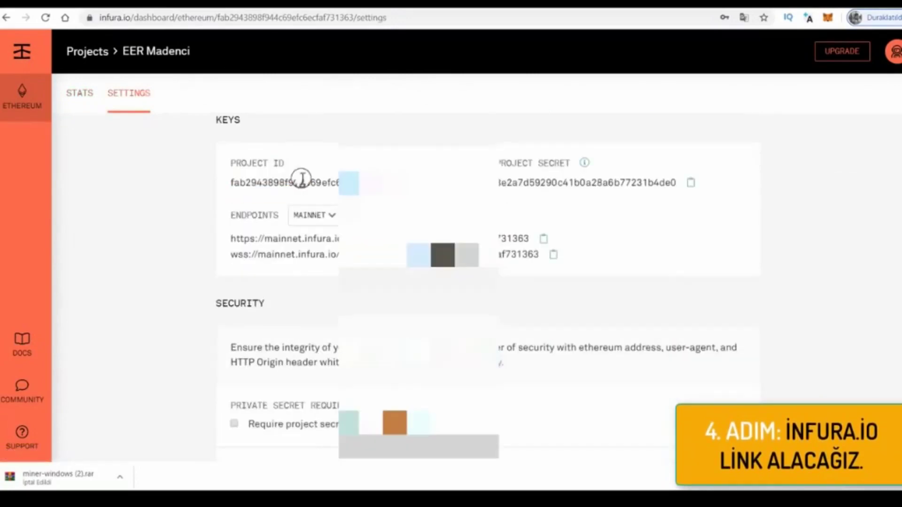
pyautogui.scroll(4, 223, 149)
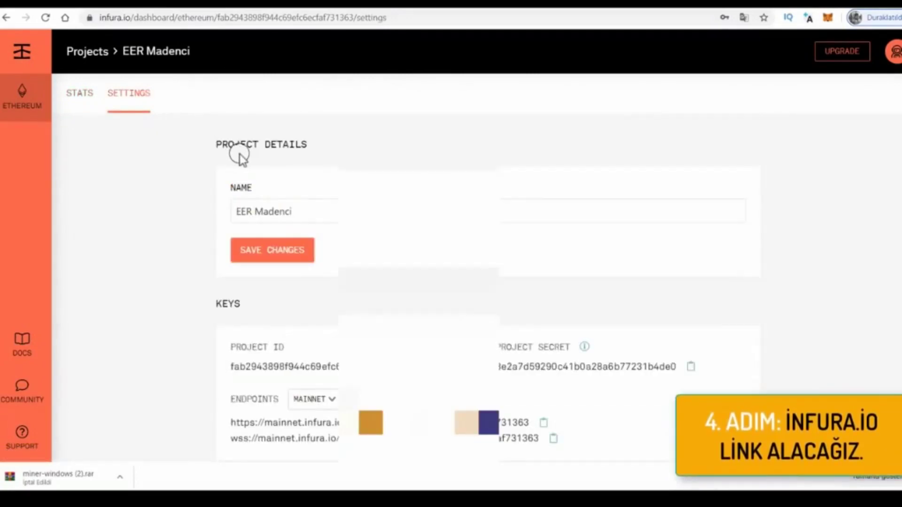
pyautogui.scroll(-2, 243, 155)
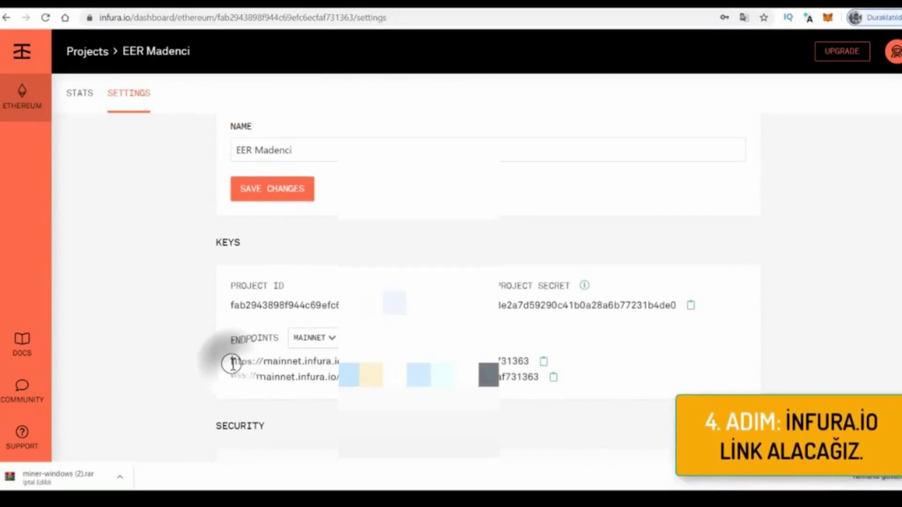
pyautogui.moveTo(230, 362); pyautogui.dragTo(574, 364)
pyautogui.click(572, 365)
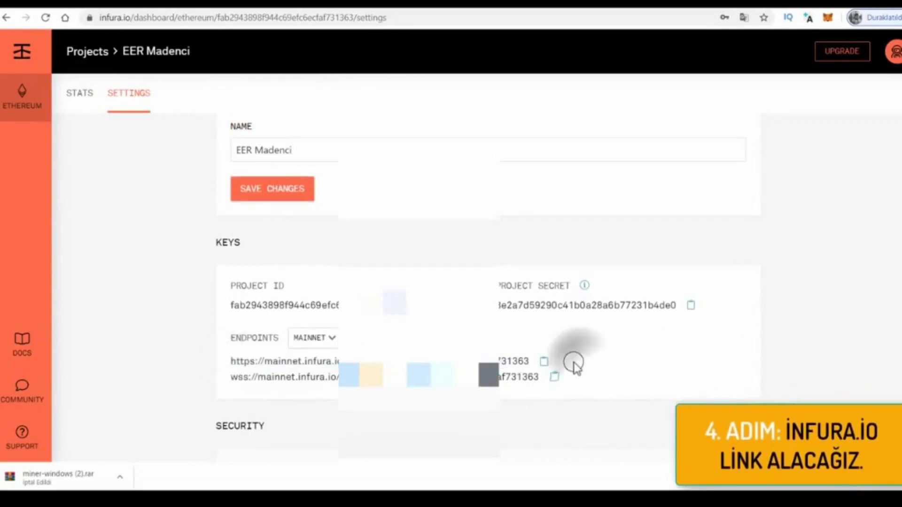
pyautogui.click(544, 362)
pyautogui.moveTo(229, 347); pyautogui.dragTo(501, 359)
pyautogui.click(500, 360)
pyautogui.click(545, 362)
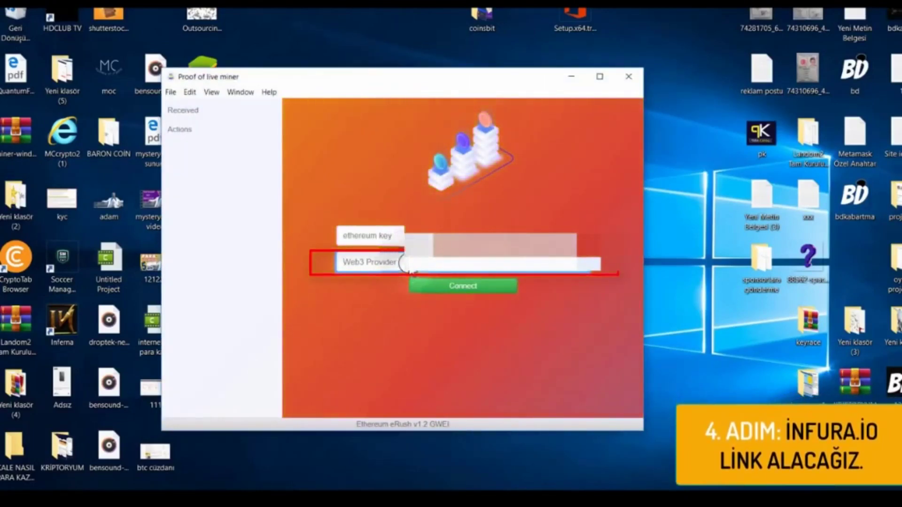
# In the Proof of live miner, enter the MetaMask private key and the Infura mainnet link as Web3 provider, and connect.
pyautogui.hotkey('ctrl', 'v')
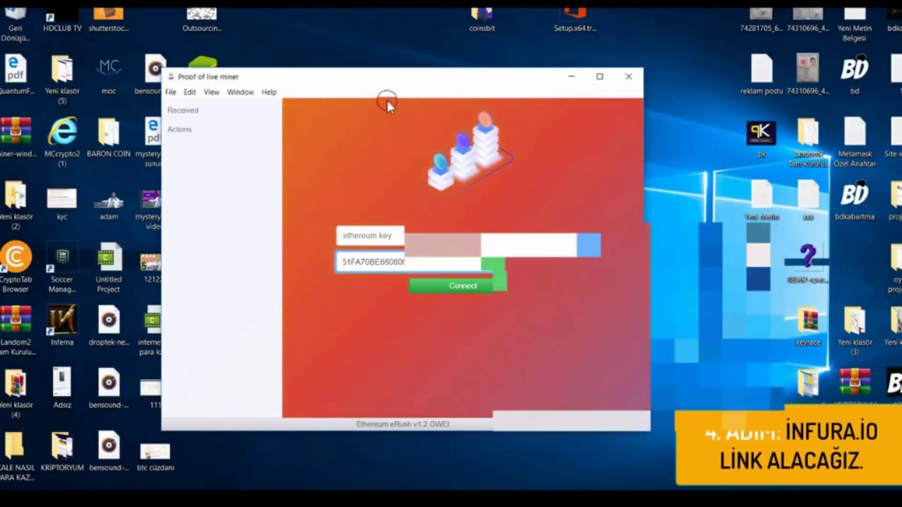
pyautogui.moveTo(410, 86)
pyautogui.mouseDown()
pyautogui.moveTo(558, 112)
pyautogui.moveTo(527, 104)
pyautogui.moveTo(364, 131)
pyautogui.moveTo(343, 127)
pyautogui.moveTo(742, 61)
pyautogui.moveTo(644, 57)
pyautogui.mouseUp()
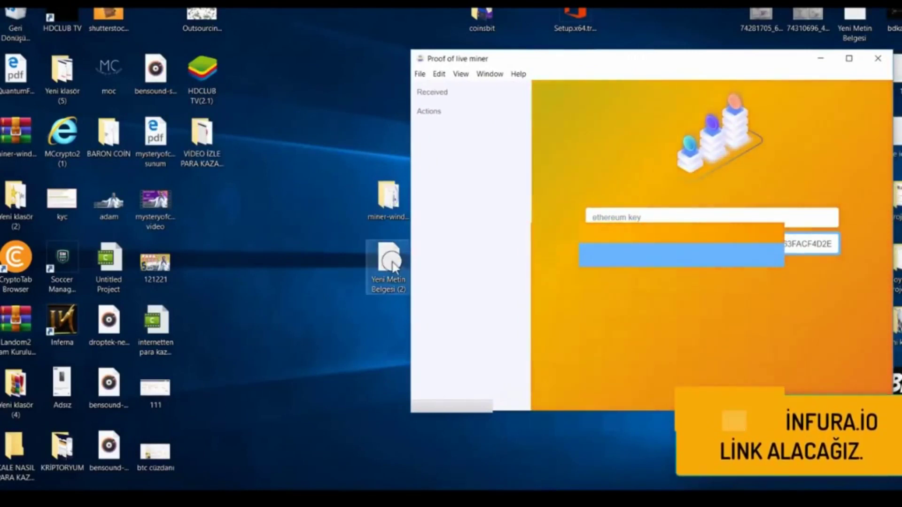
pyautogui.click(390, 261)
pyautogui.click(644, 217)
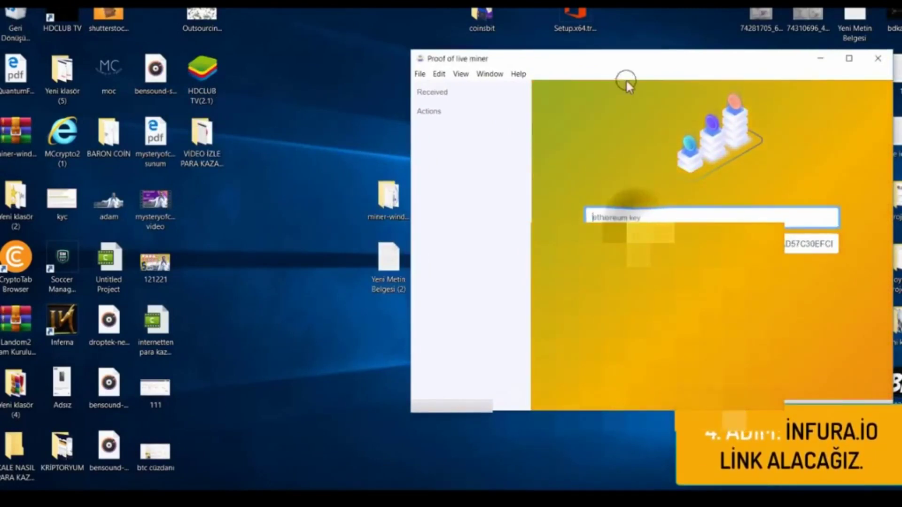
pyautogui.moveTo(603, 61); pyautogui.dragTo(525, 54)
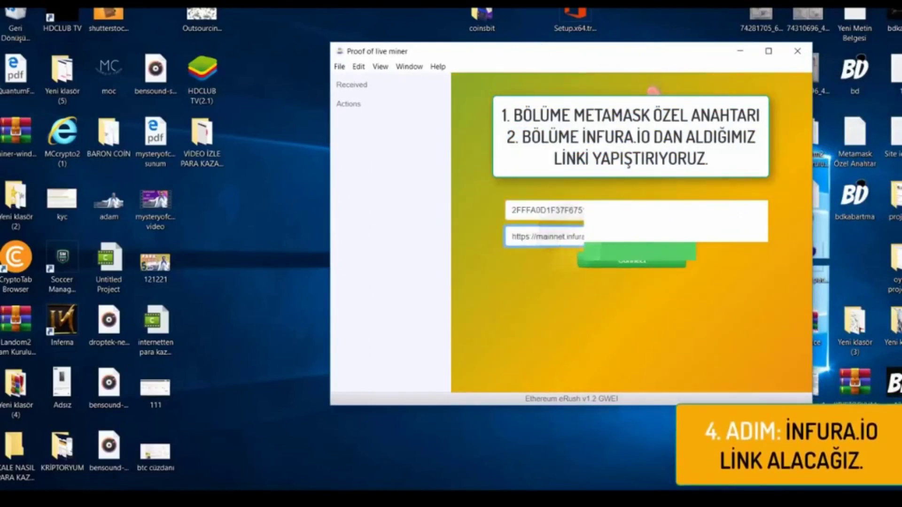
pyautogui.click(635, 264)
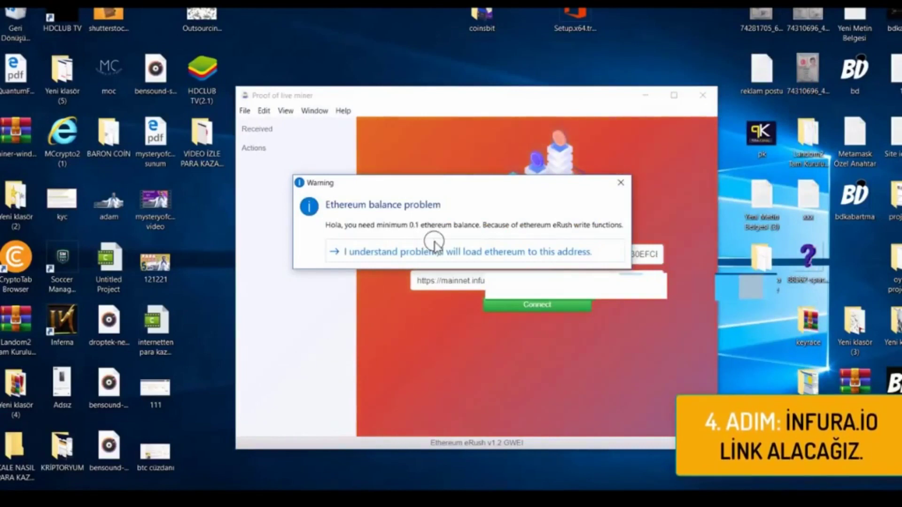
# Move the Ethereum balance warning around to read it and inspect the fields behind it.
pyautogui.click(628, 183)
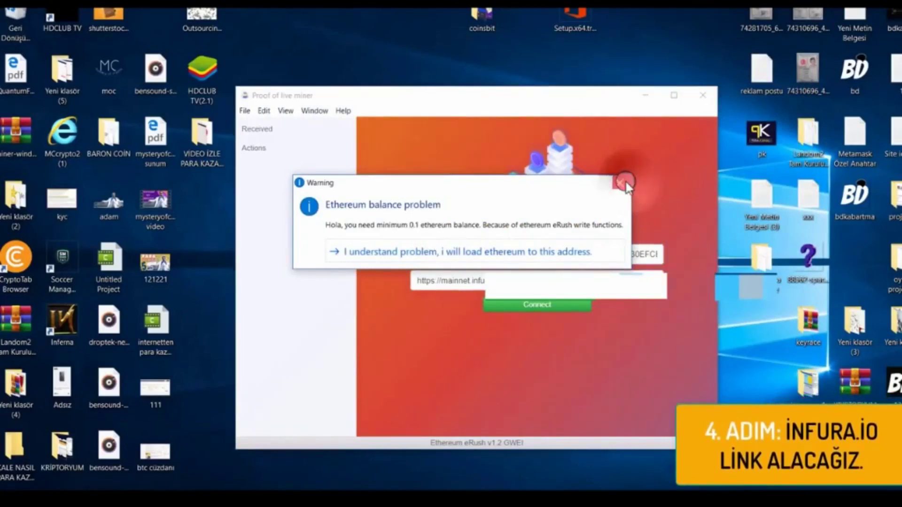
pyautogui.moveTo(593, 194); pyautogui.dragTo(635, 273)
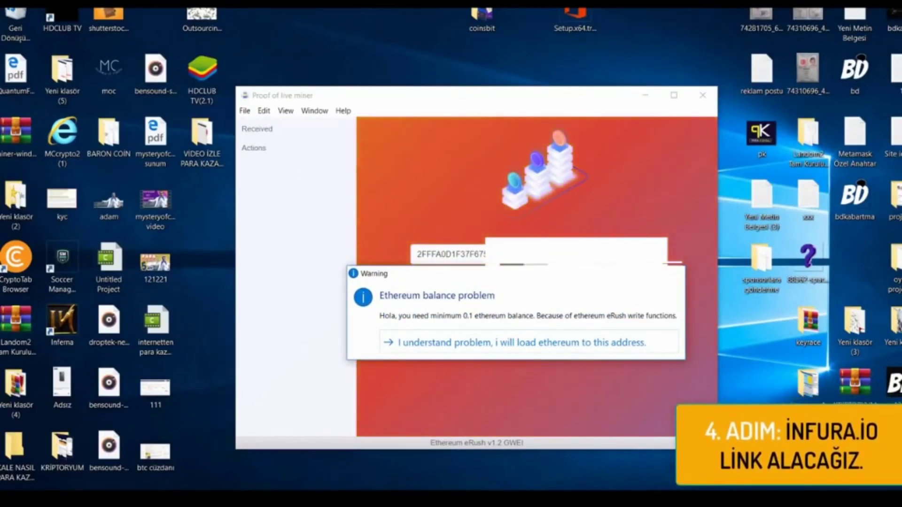
pyautogui.moveTo(606, 276); pyautogui.dragTo(603, 155)
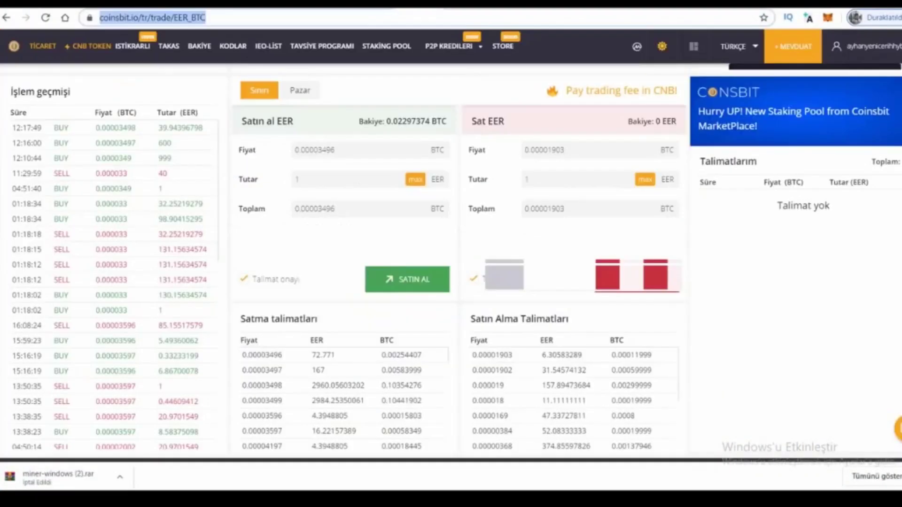
# On Coinsbit in the browser, replace the market search with eth and open the ETH/BTC pair.
pyautogui.scroll(5, 461, 103)
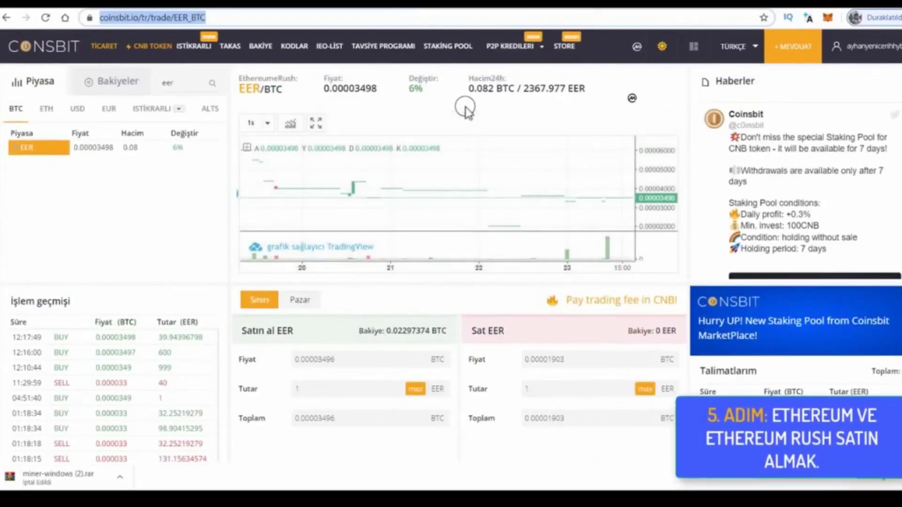
pyautogui.doubleClick(197, 84)
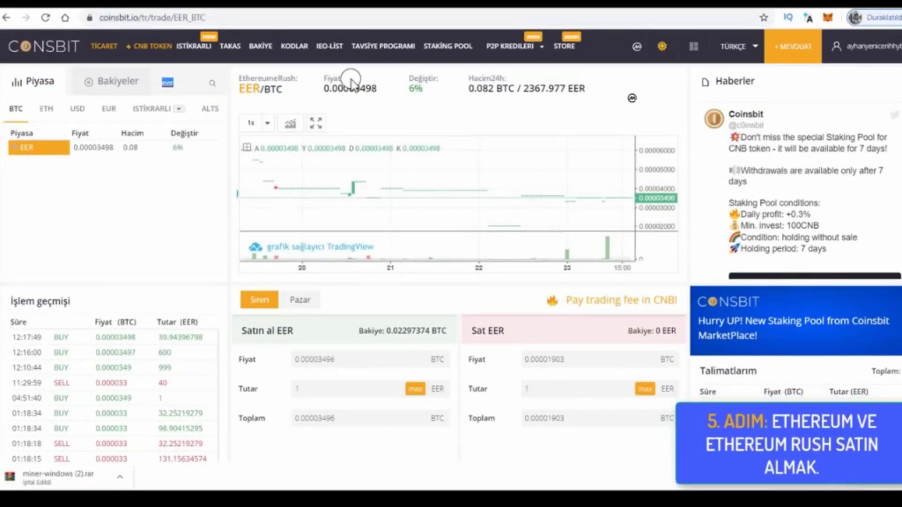
pyautogui.press('BackSpace')
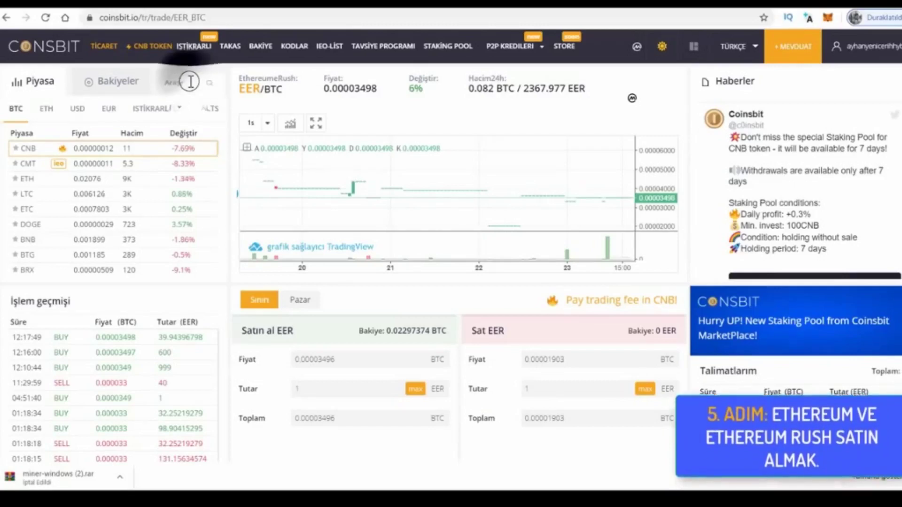
pyautogui.write('eth')
pyautogui.click(152, 150)
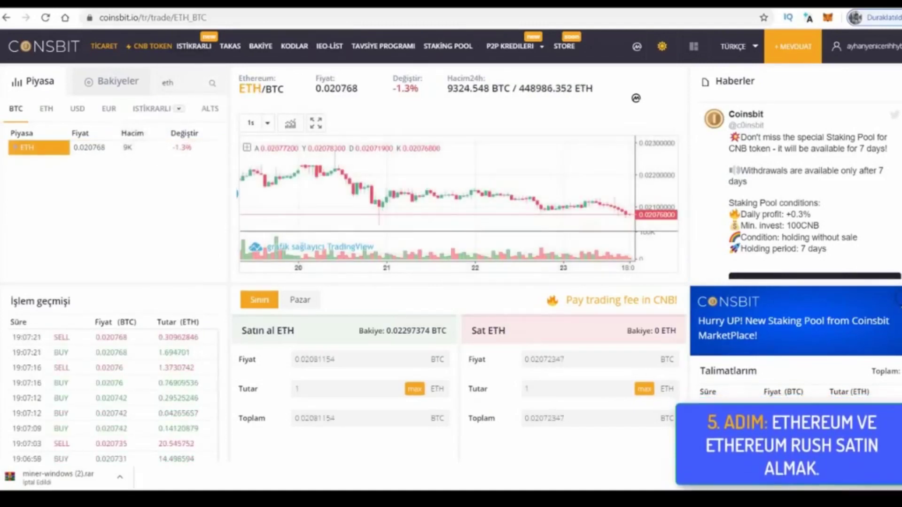
# Fill the ETH buy form from the first listed sell order, with a price of 0.02080954 BTC.
pyautogui.scroll(-1, 735, 301)
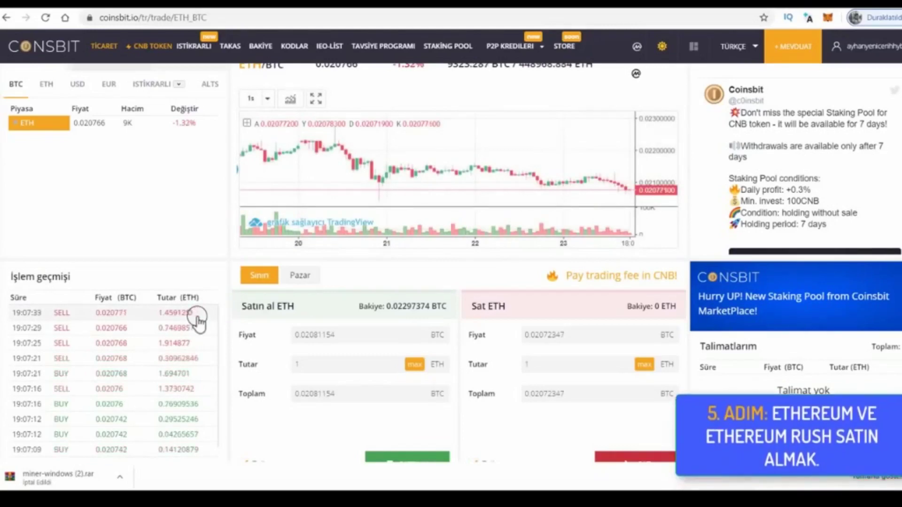
pyautogui.scroll(-3, 329, 308)
pyautogui.scroll(4, 282, 258)
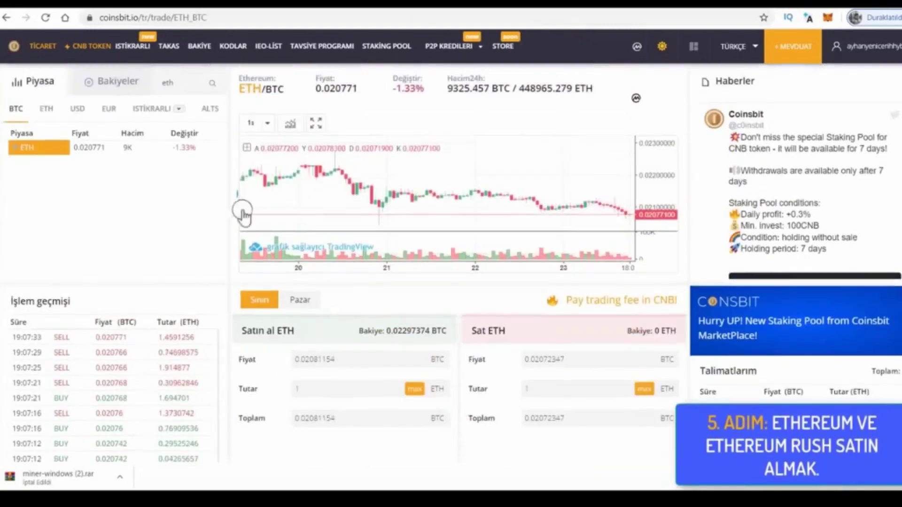
pyautogui.scroll(-5, 413, 226)
pyautogui.scroll(1, 385, 247)
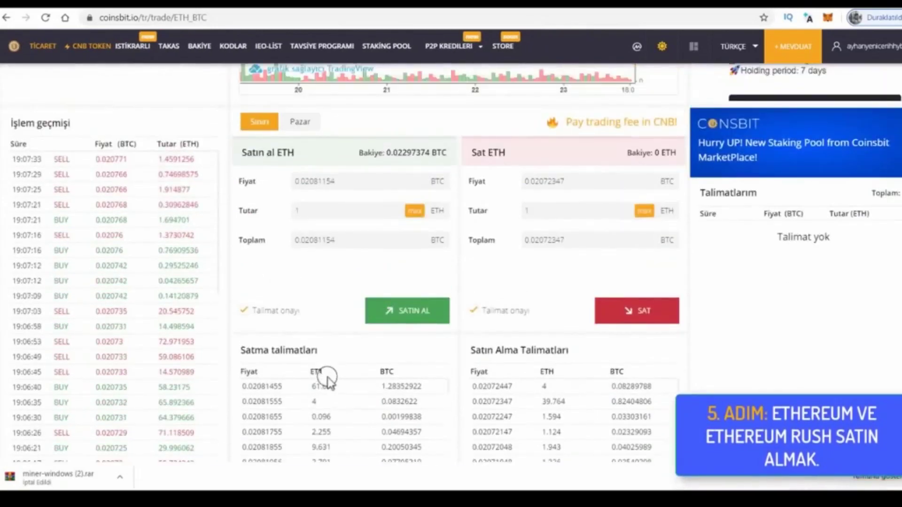
pyautogui.click(343, 388)
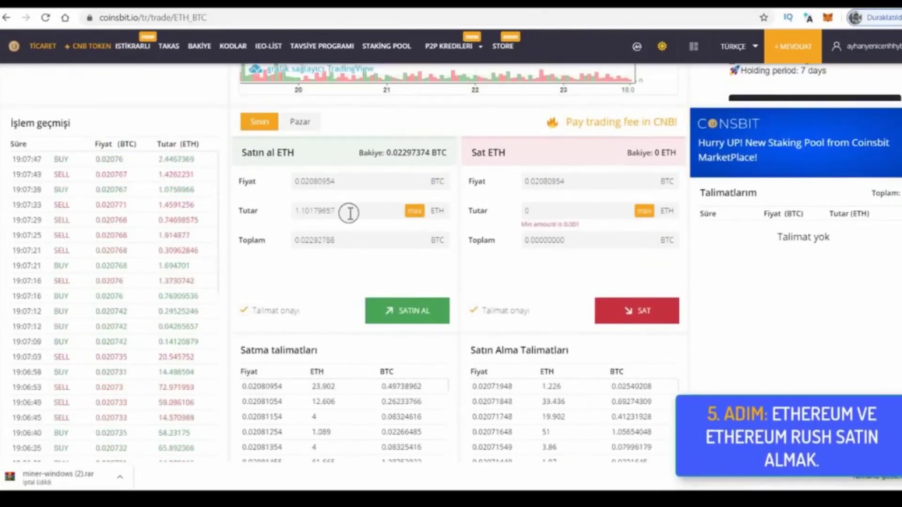
# Set the amount in the ETH buy form to 0.2 ETH.
pyautogui.scroll(4, 388, 255)
pyautogui.scroll(-1, 327, 319)
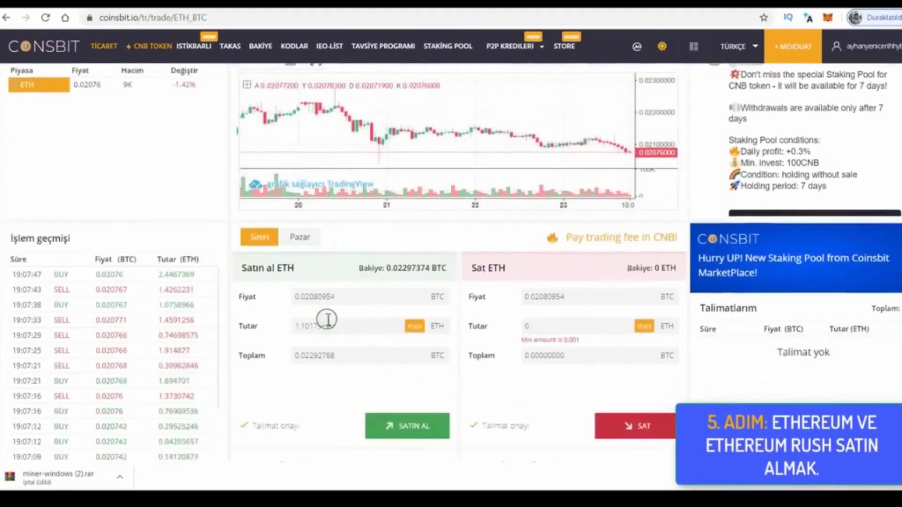
pyautogui.scroll(-4, 327, 319)
pyautogui.doubleClick(352, 148)
pyautogui.write('0')
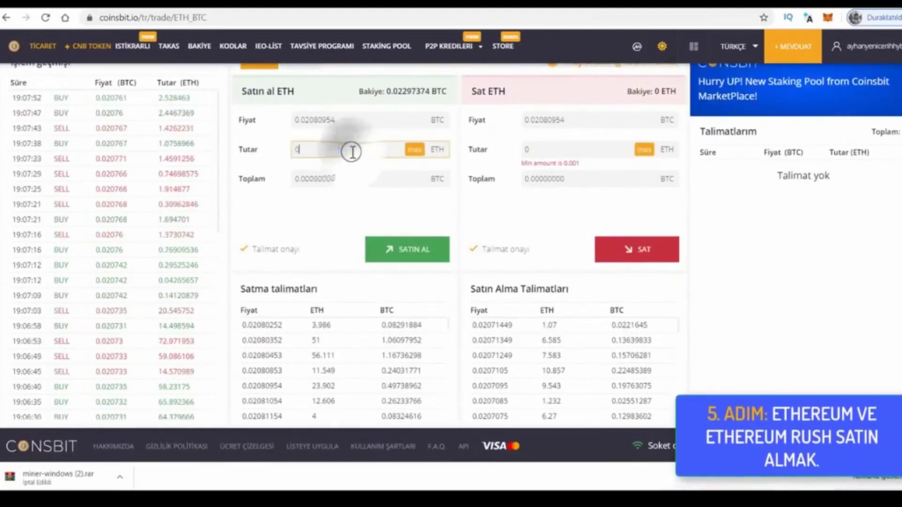
pyautogui.write('.2')
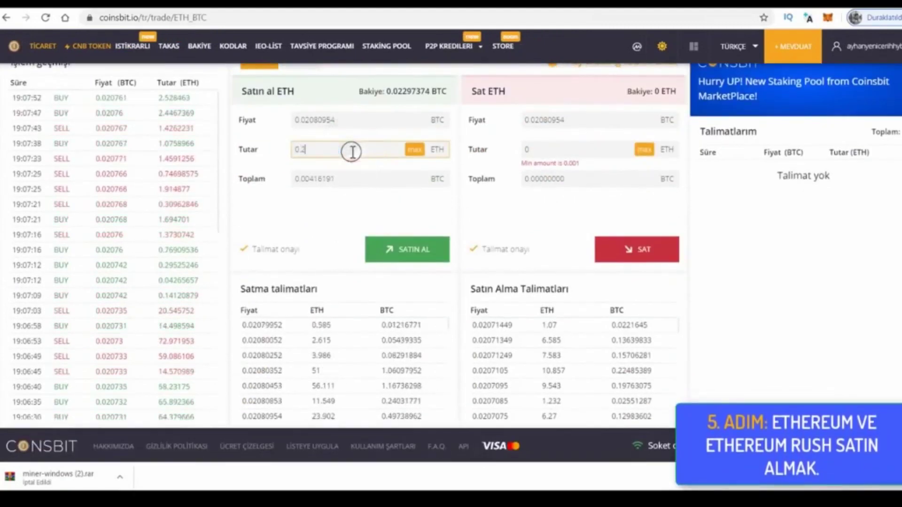